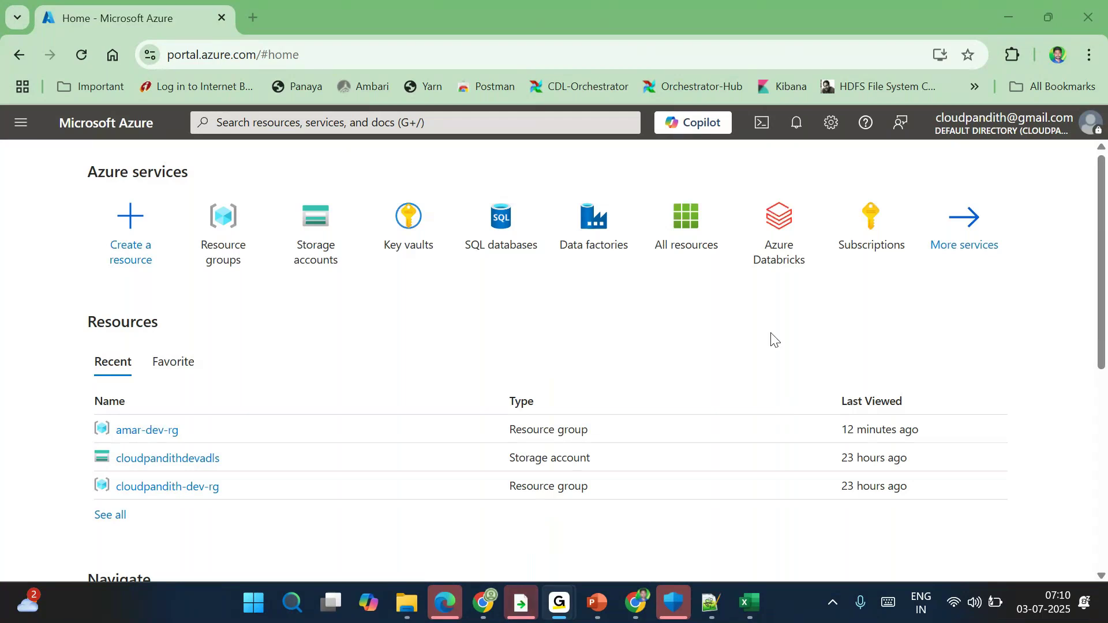
Delete the resource group cloudpandith-dev-rg with its dependent resources, entering its name as confirmation.
left_click(221, 239)
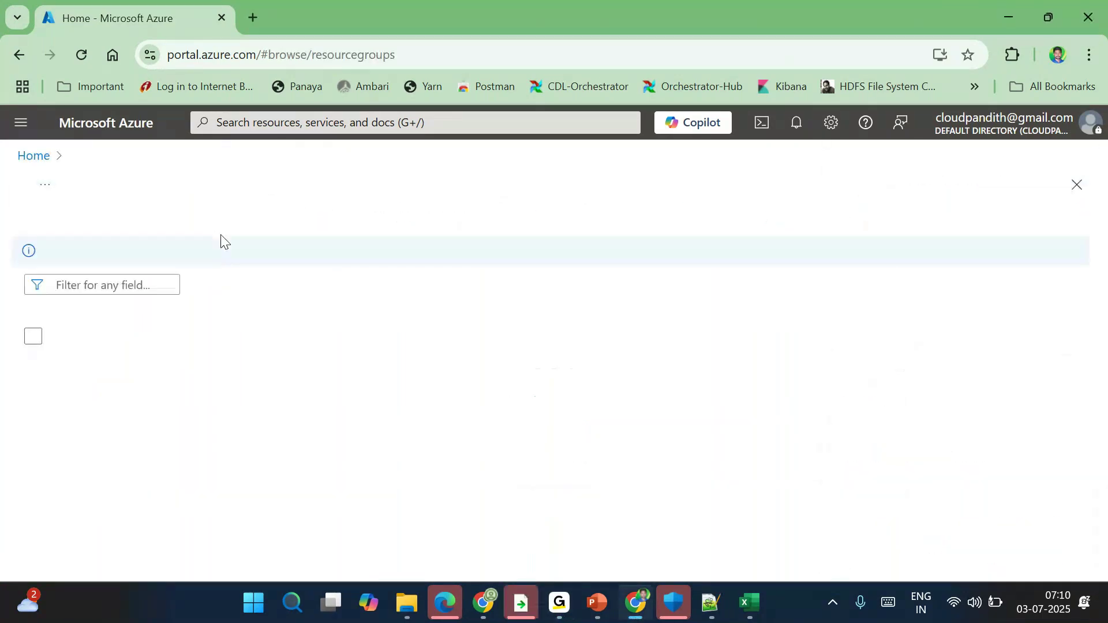
left_click(153, 428)
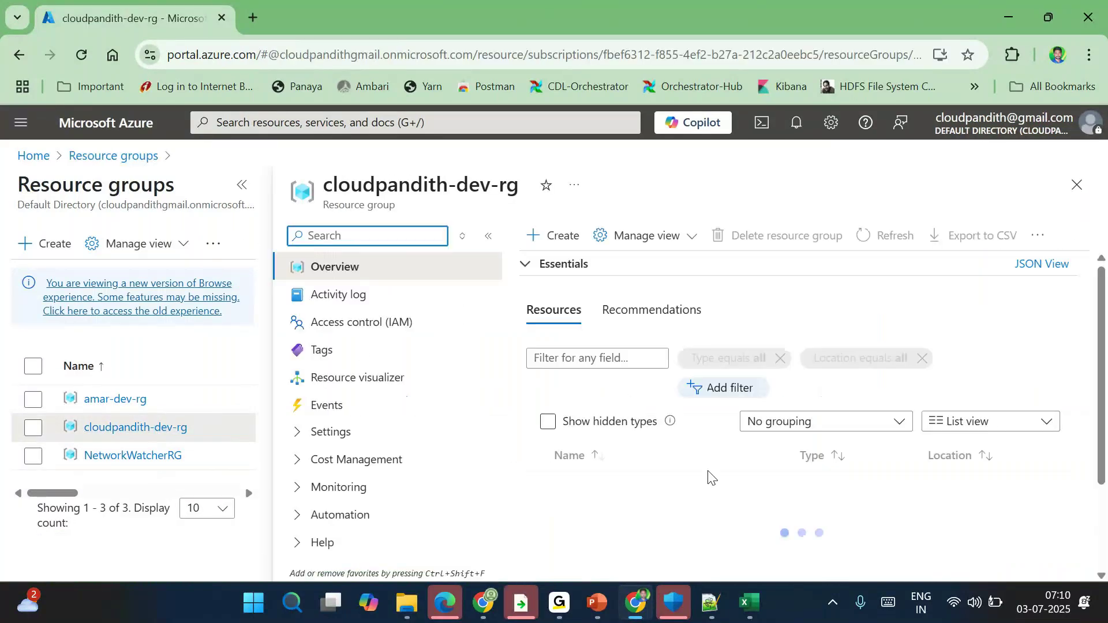
scroll(693, 490, "down", 2)
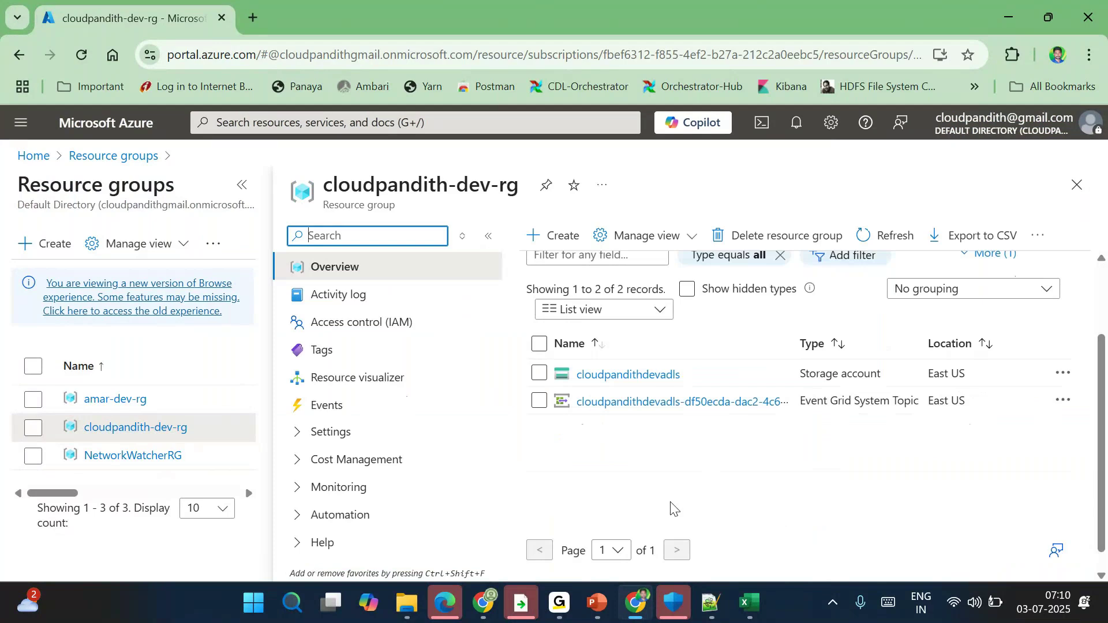
scroll(674, 508, "up", 2)
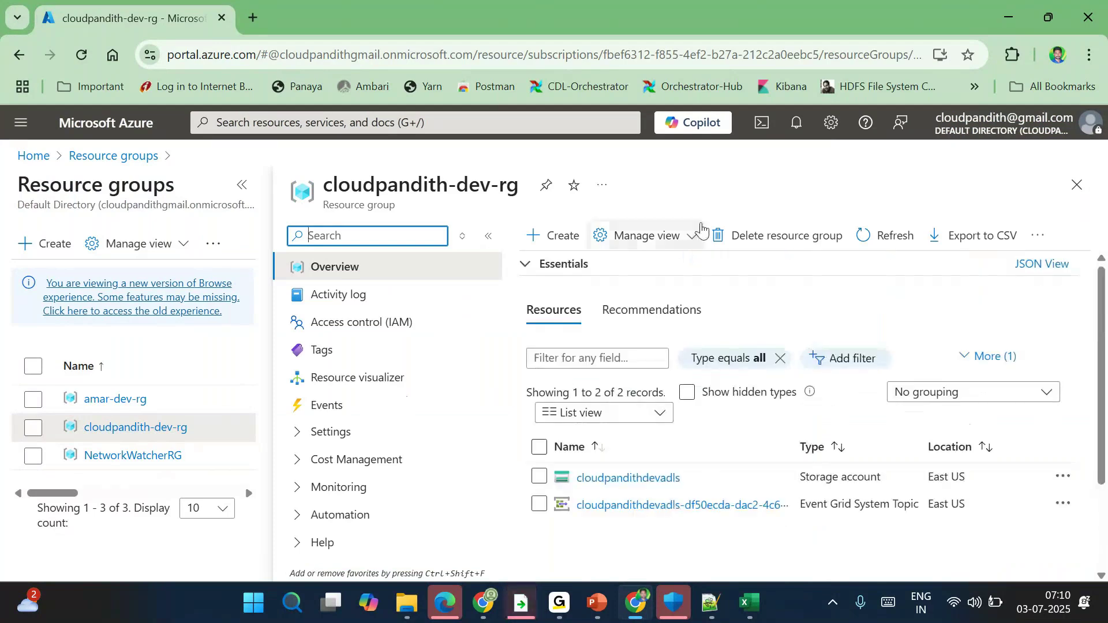
left_click(763, 241)
triple_click(432, 193)
key("ctrl+c")
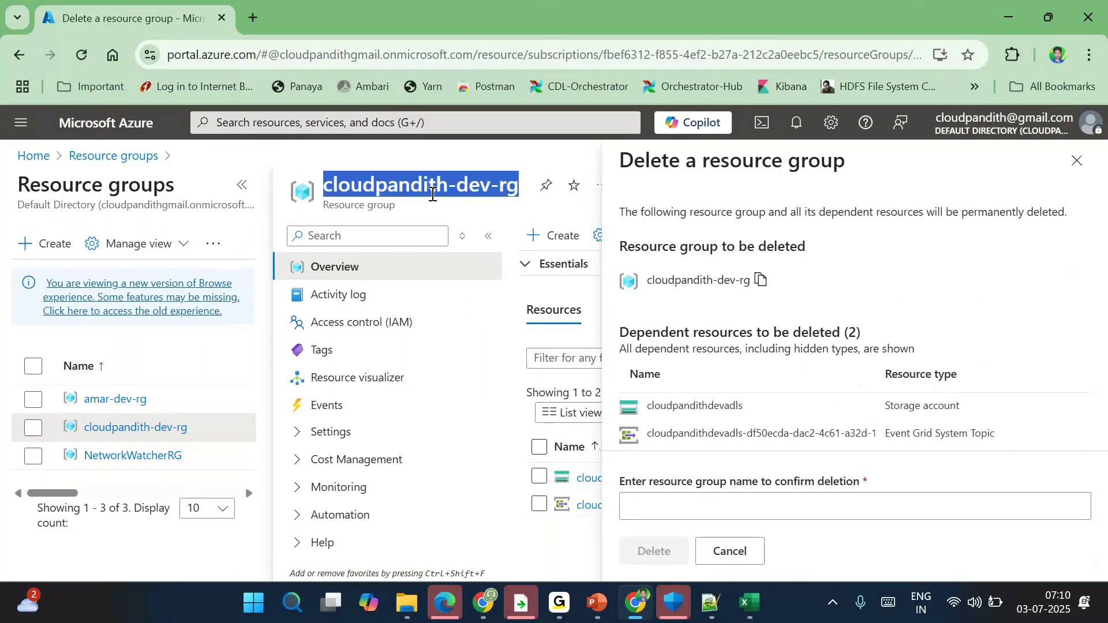
left_click(651, 521)
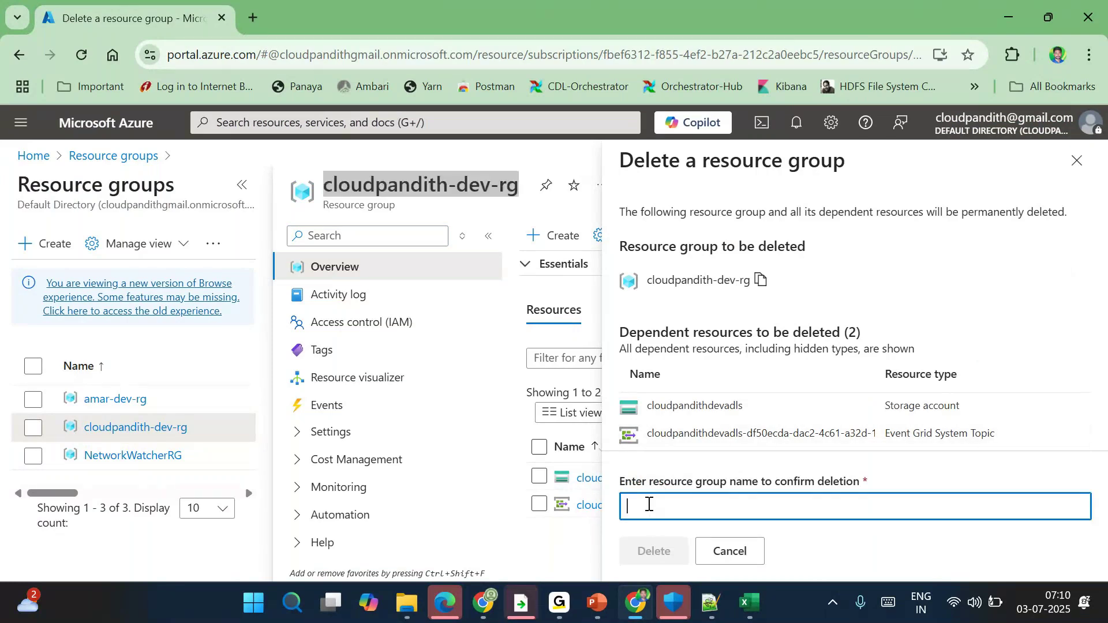
key("ctrl+v")
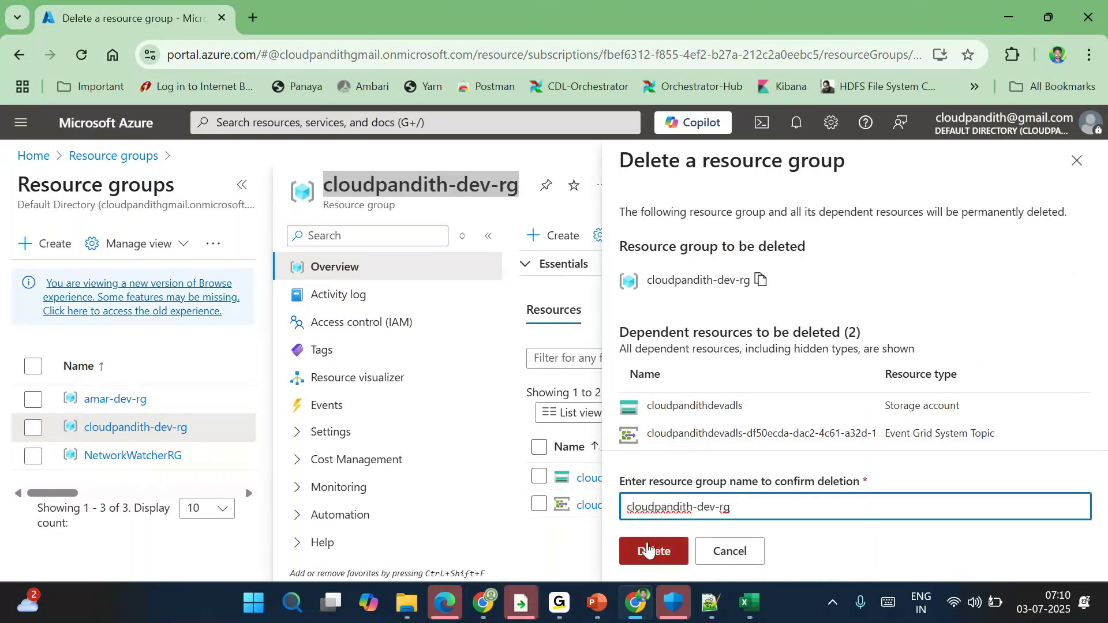
left_click(648, 549)
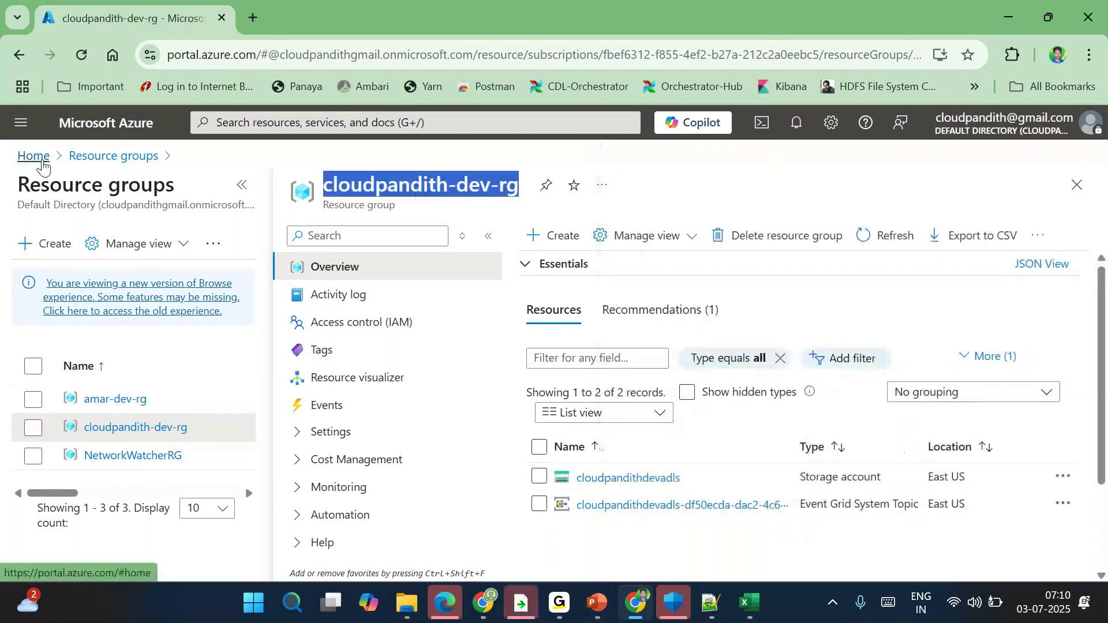
Start a new Azure Databricks workspace and create the resource group cloudpandith-uat-rg for it.
left_click(43, 166)
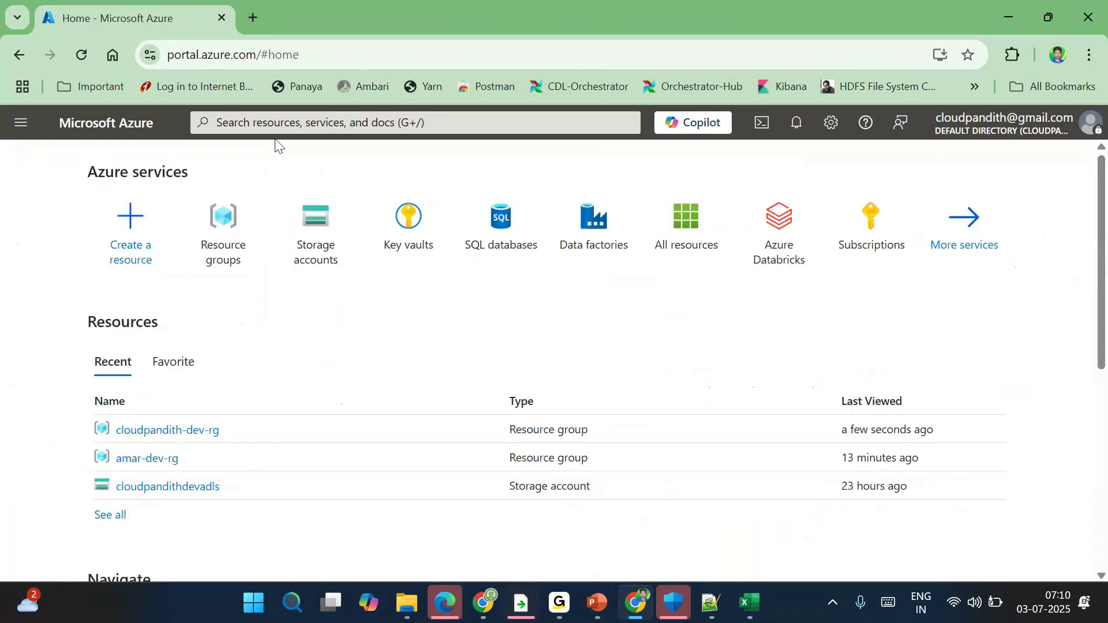
left_click(773, 255)
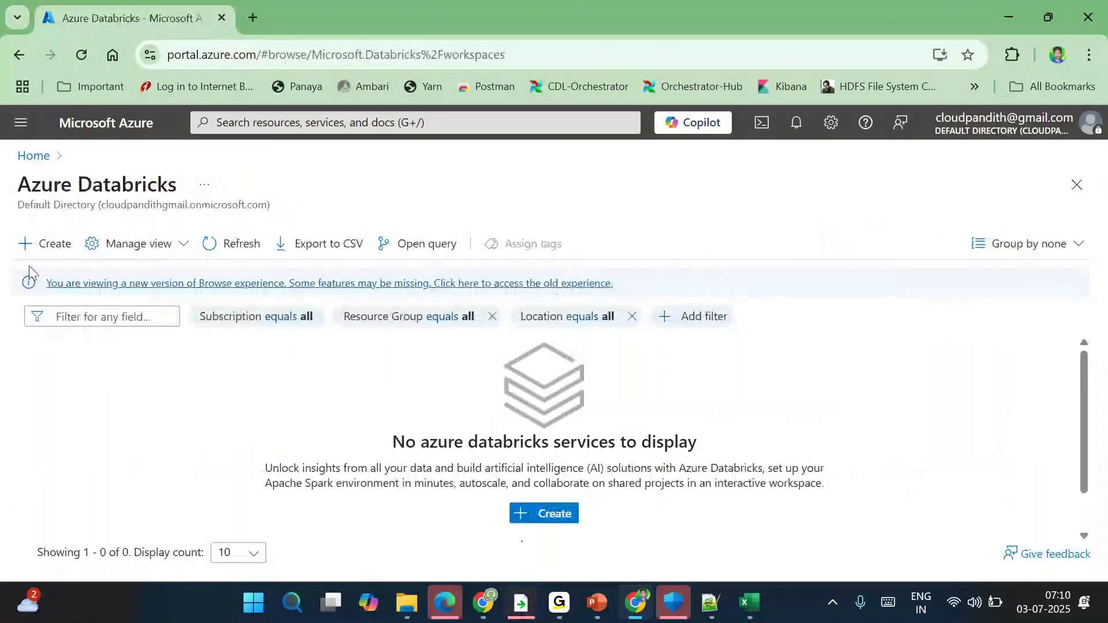
left_click(32, 247)
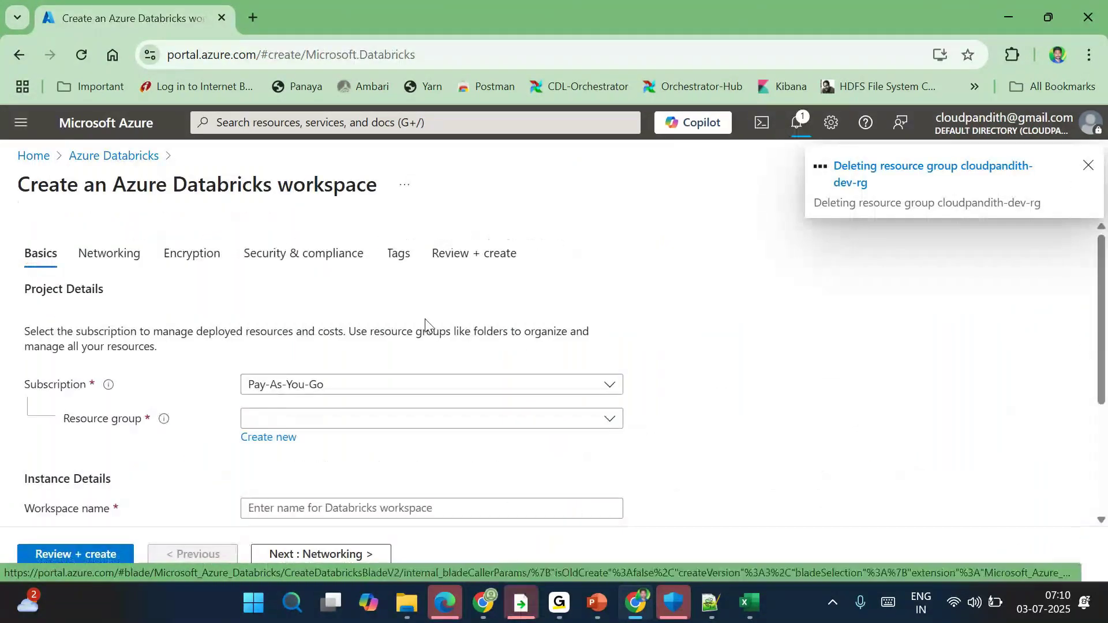
scroll(357, 404, "down", 1)
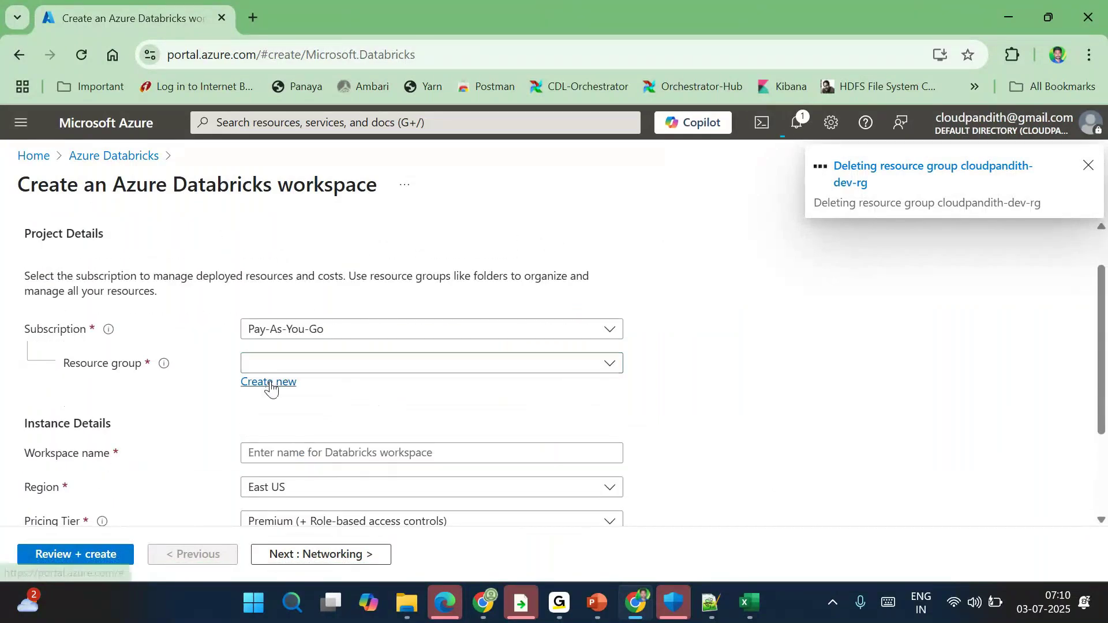
left_click(270, 384)
type("cloudpandi")
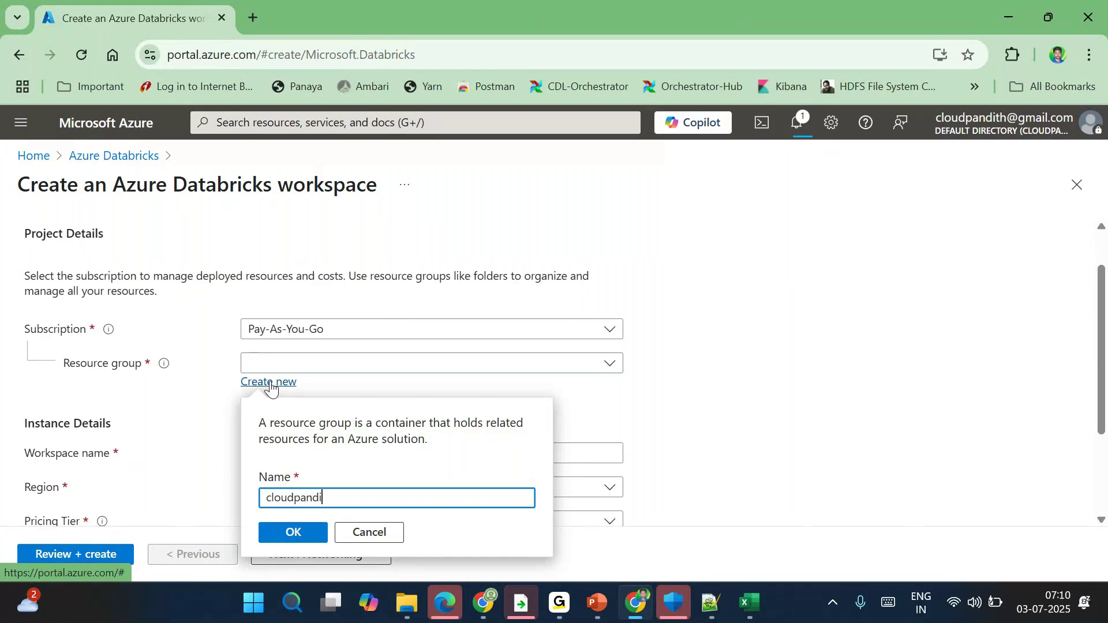
type("th-")
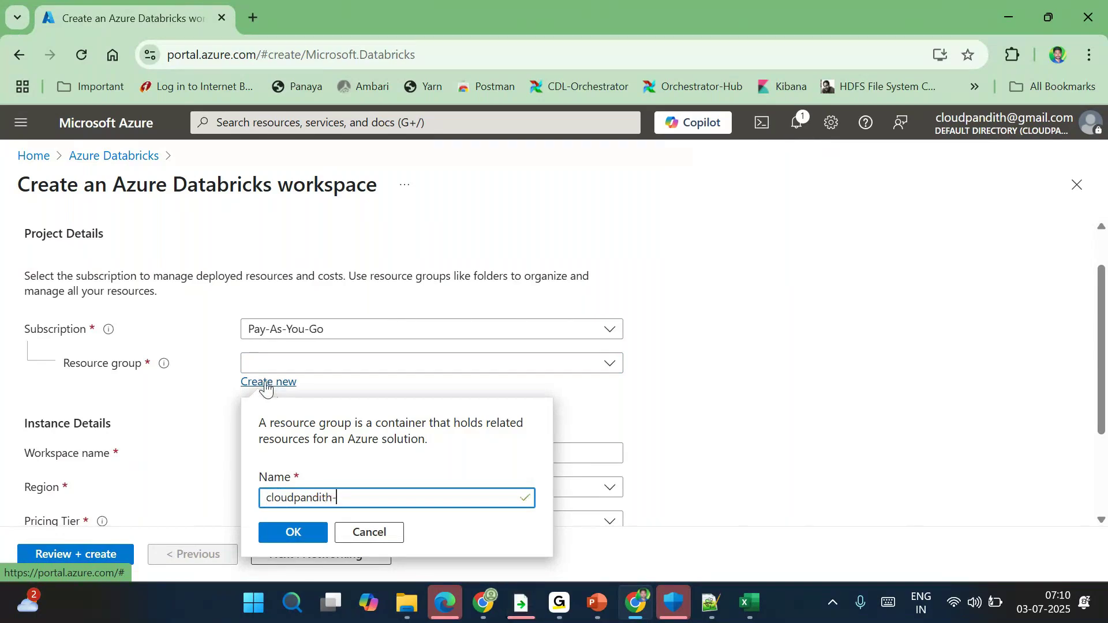
type("a")
key("BackSpace")
type("uat-rg")
left_click(295, 530)
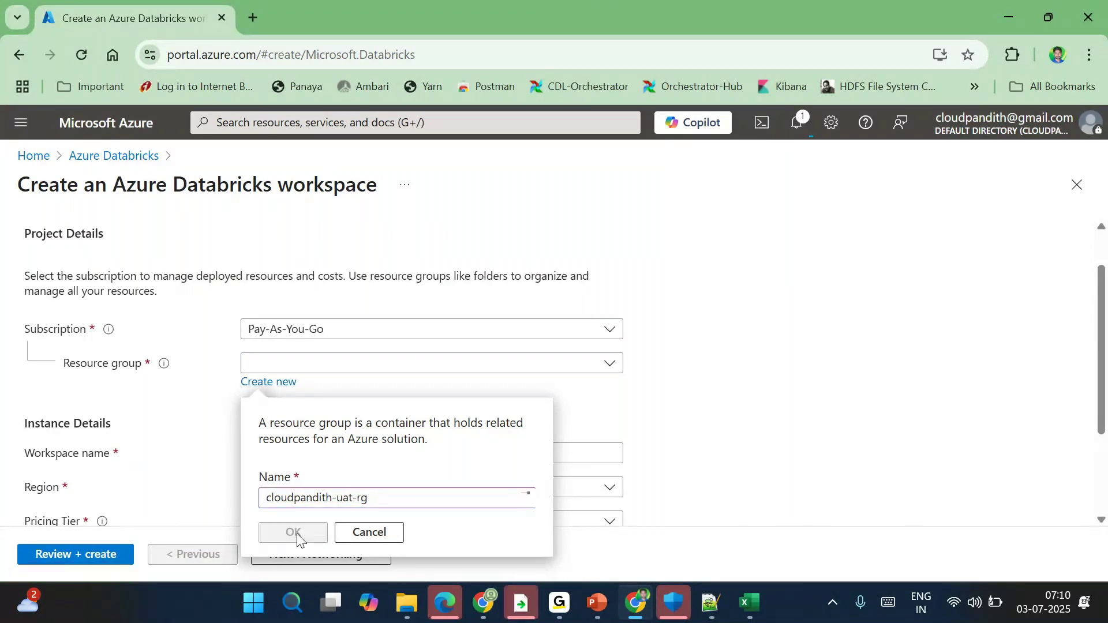
Name the Databricks workspace cloudpandith-dev-adbws, then review and create it.
left_click(269, 457)
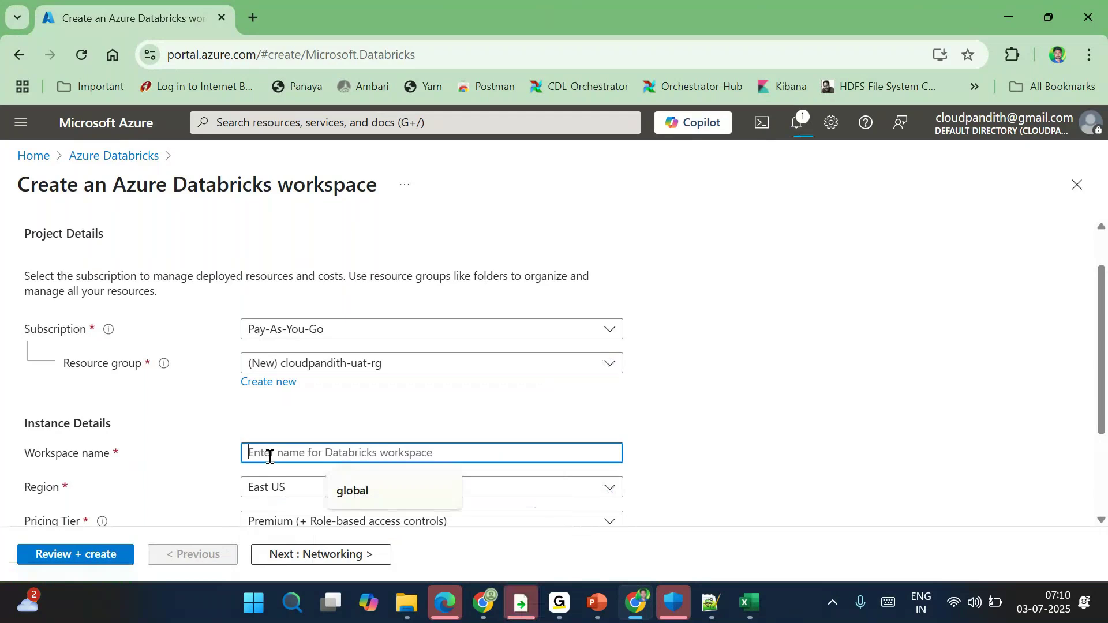
type("cloudpandith-de")
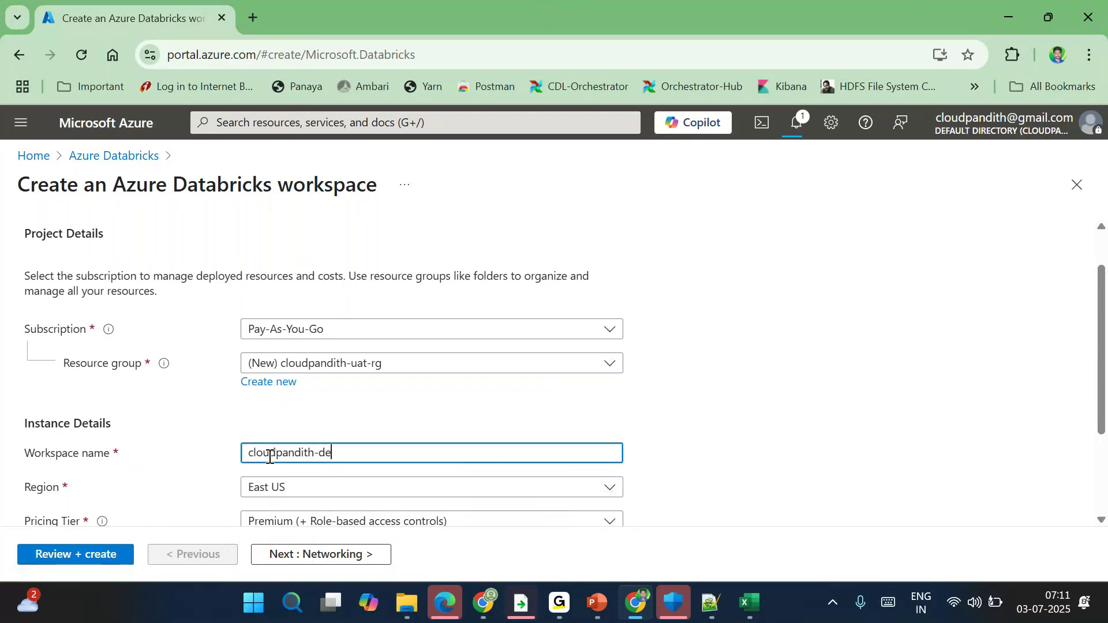
type("v-adbw")
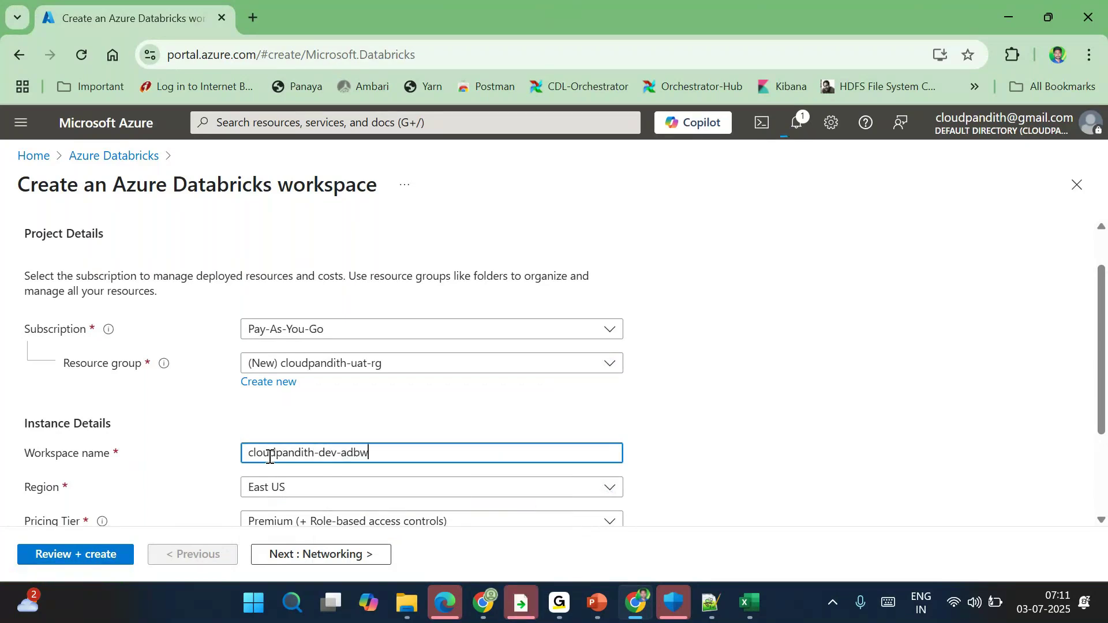
type("s")
left_click(64, 555)
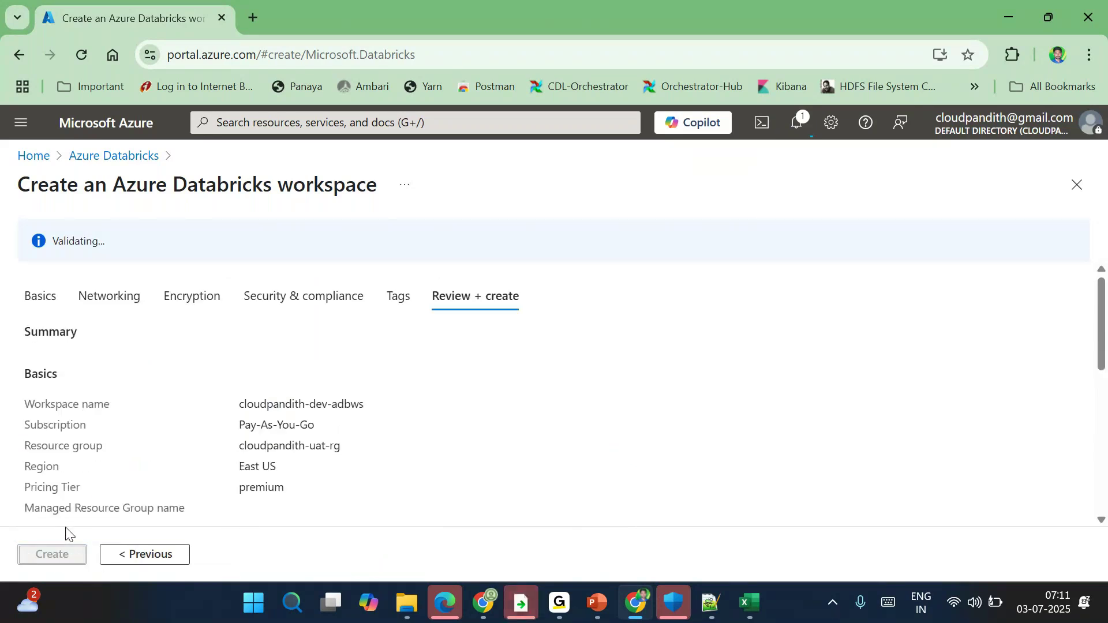
scroll(197, 467, "down", 3)
scroll(197, 466, "up", 3)
left_click(45, 554)
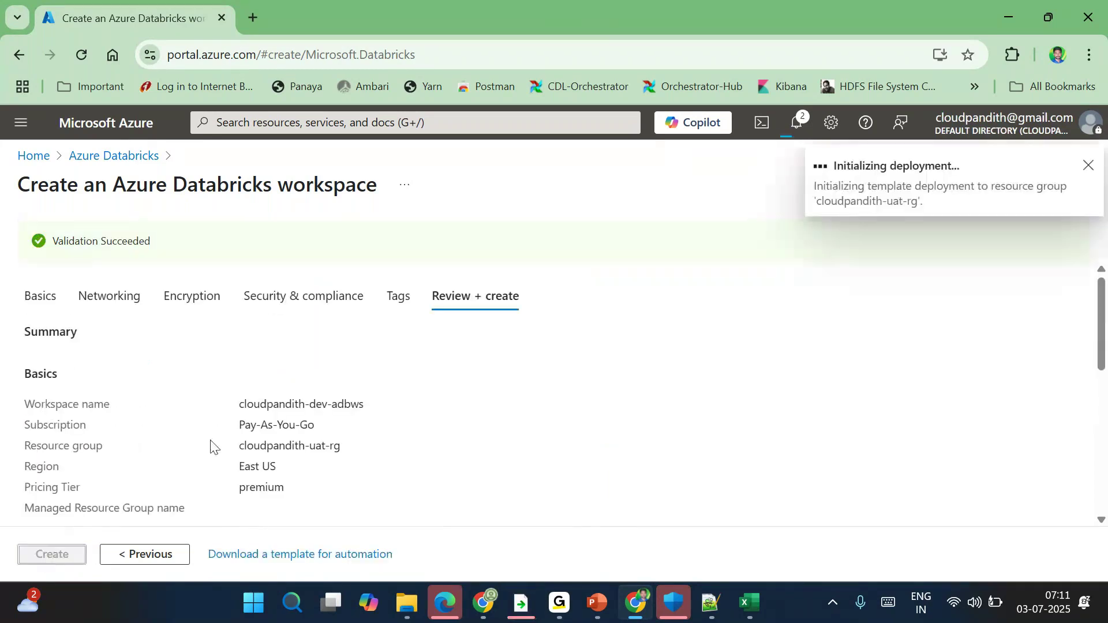
Open portal.azure.com in a new browser tab and sign in with the already signed-in Gmail account.
left_click(252, 18)
type("portal.azure.com")
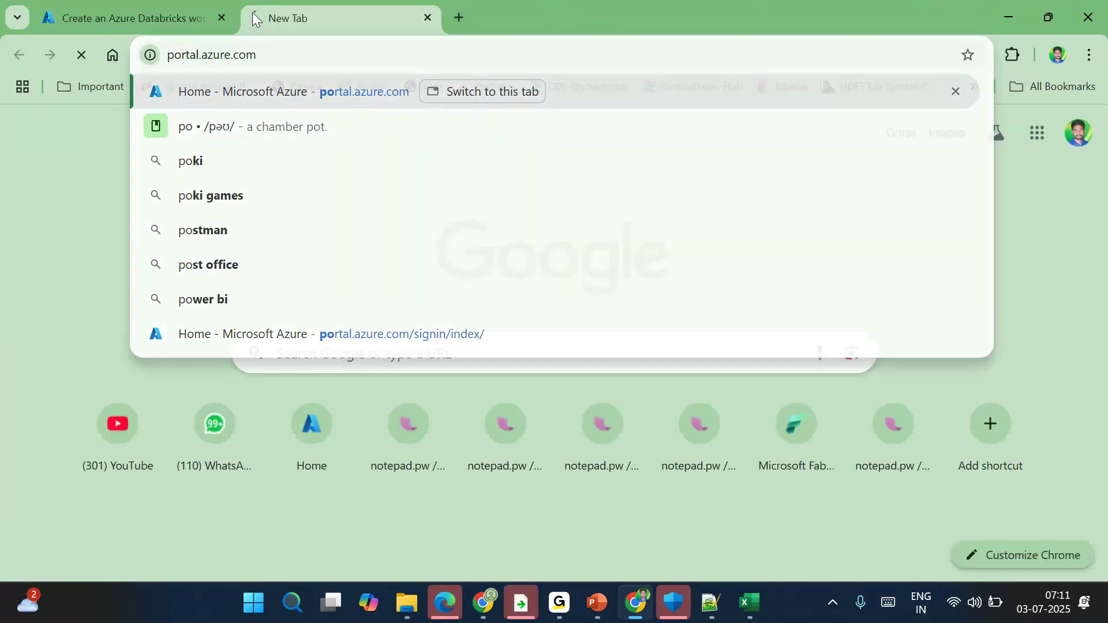
key("Return")
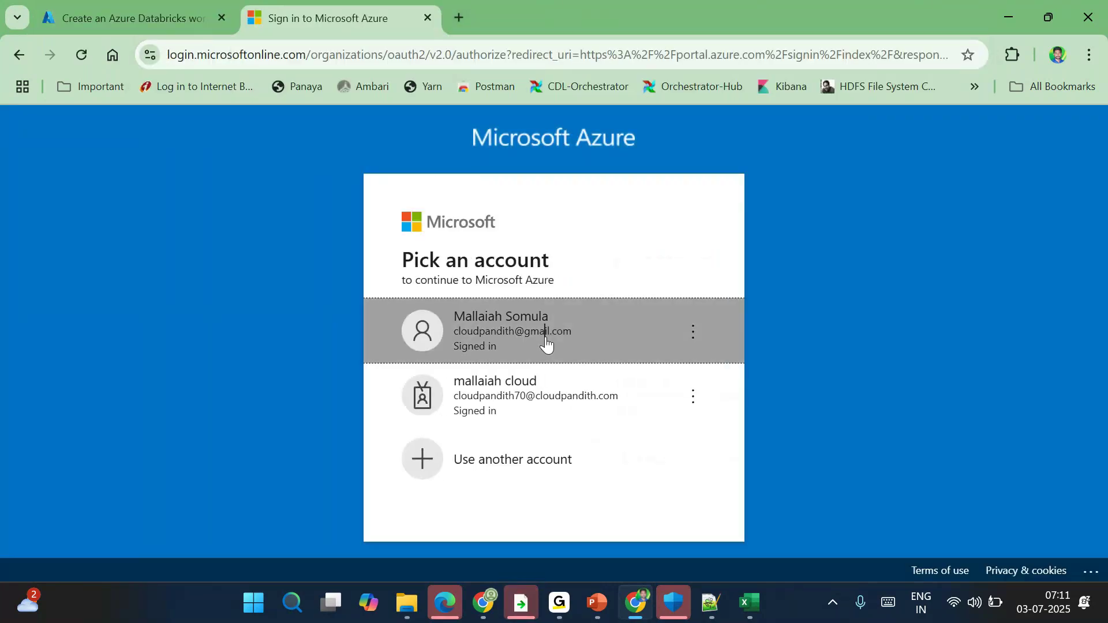
left_click(545, 337)
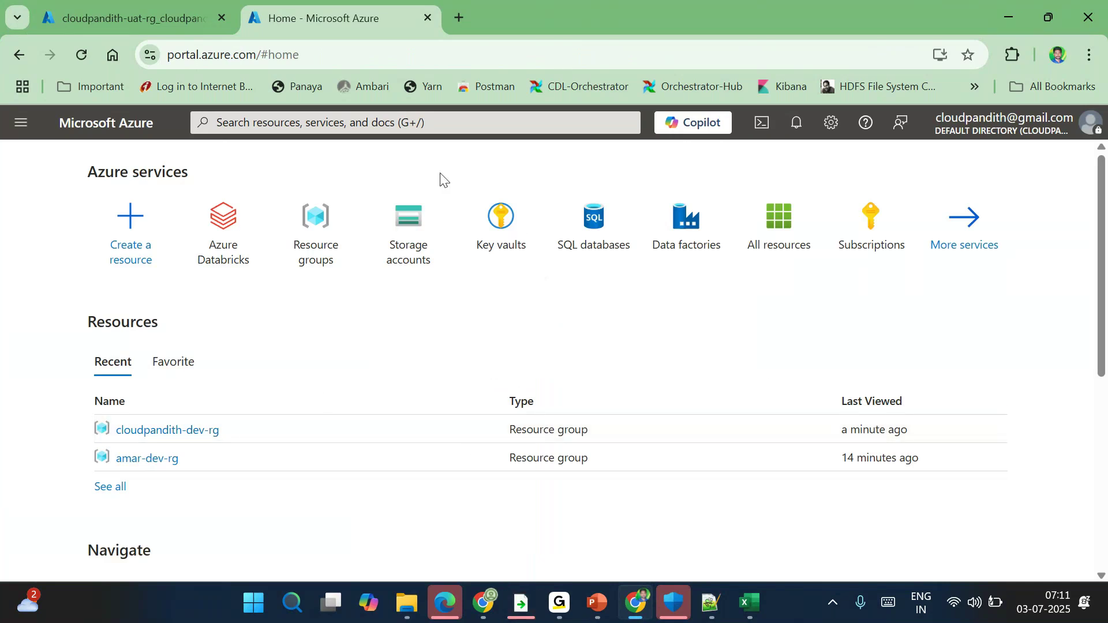
Start a new storage account and assign it to the resource group cloudpandith-uat-rg.
left_click(418, 254)
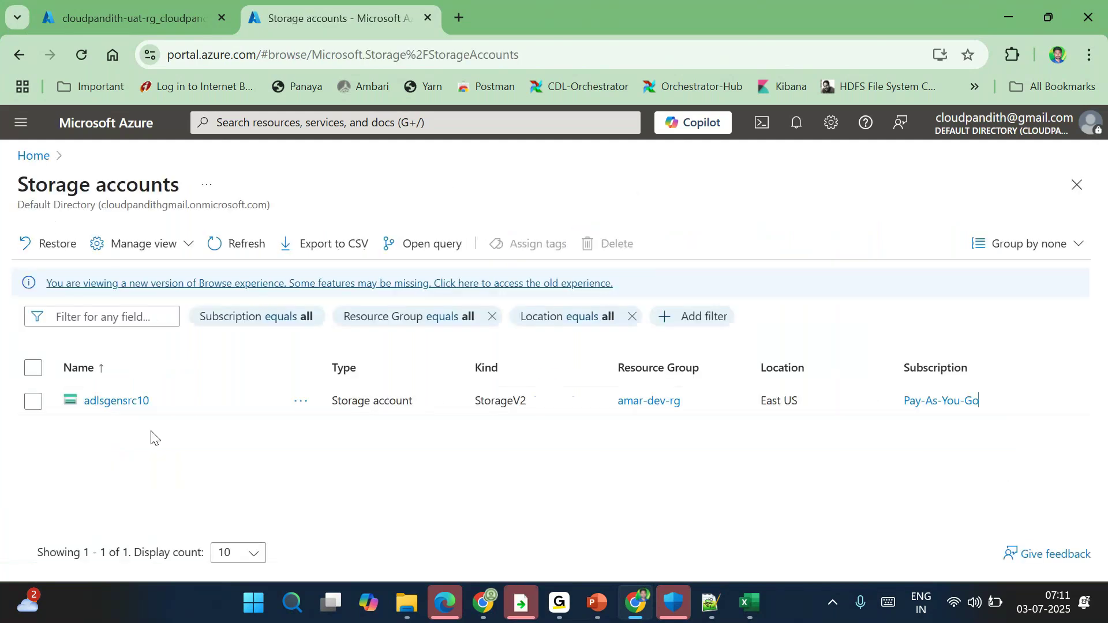
left_click(42, 244)
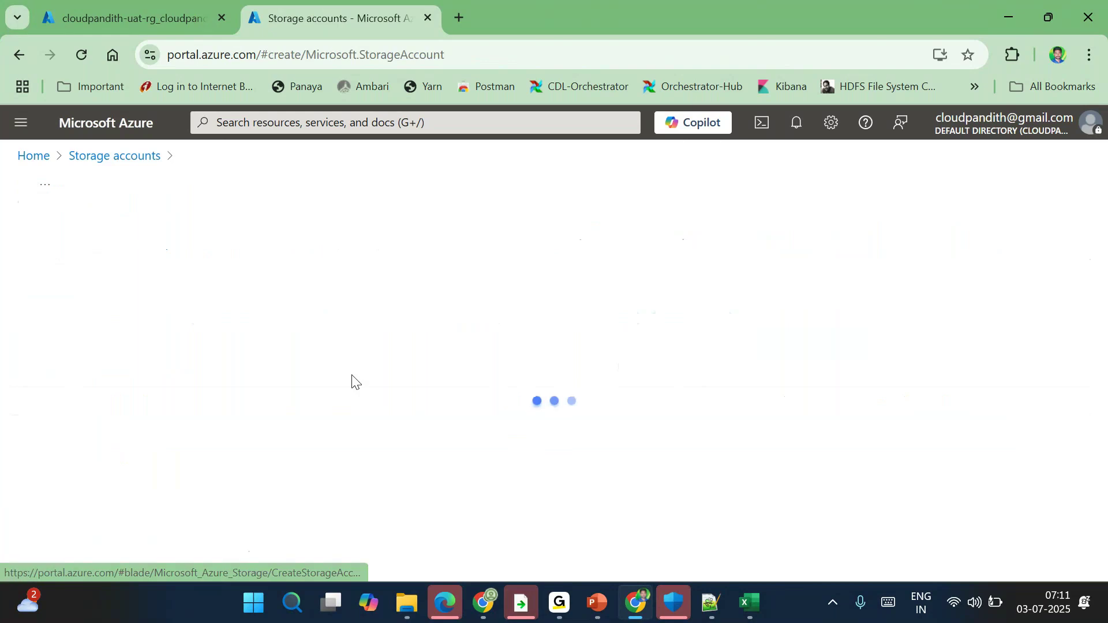
scroll(406, 479, "down", 2)
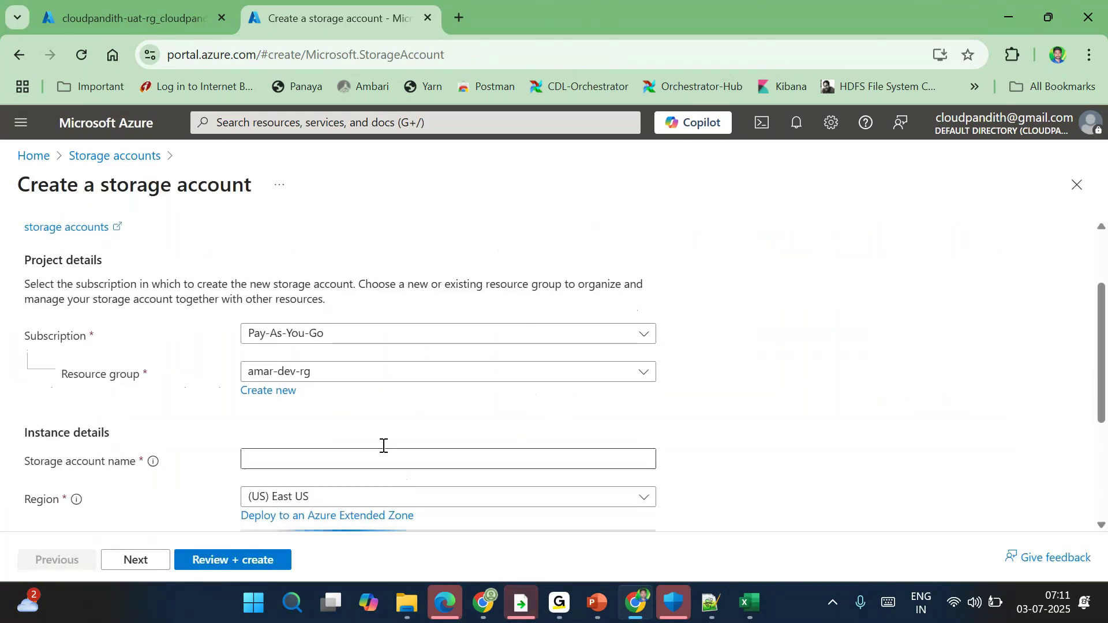
left_click(312, 372)
left_click(321, 495)
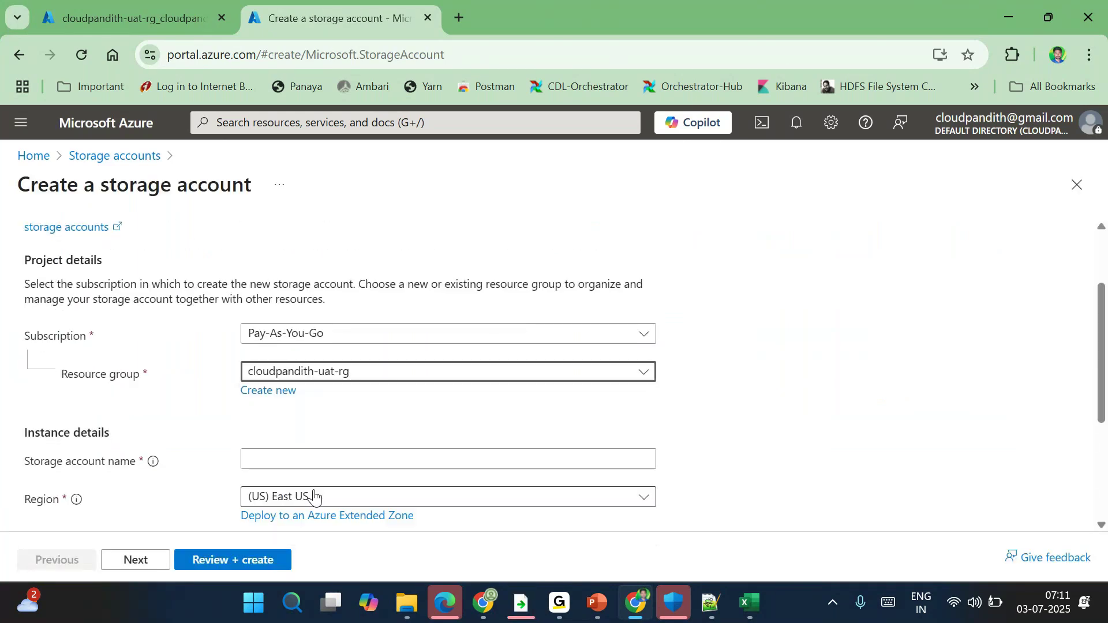
Name the storage account cloudpandithuatadls.
left_click(273, 461)
type("cl")
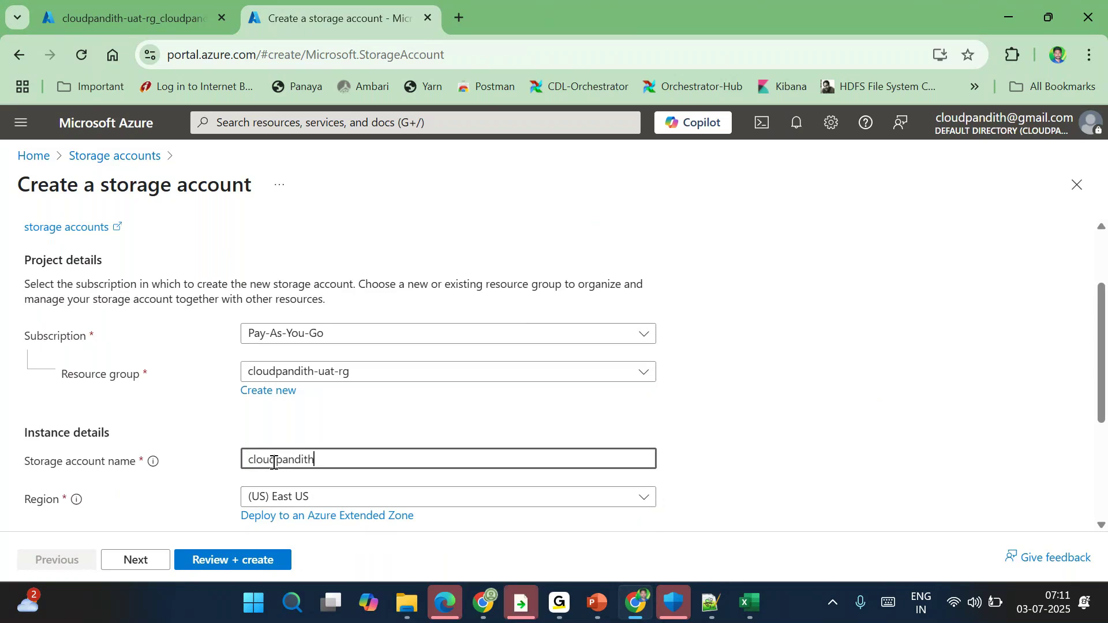
type("oudpandith")
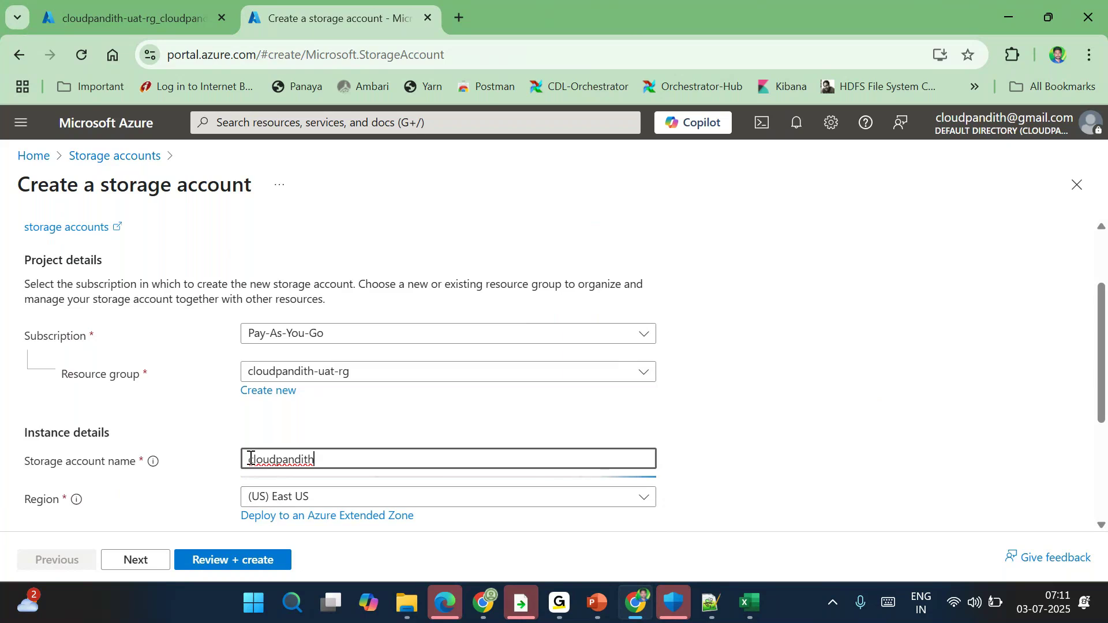
type("uata")
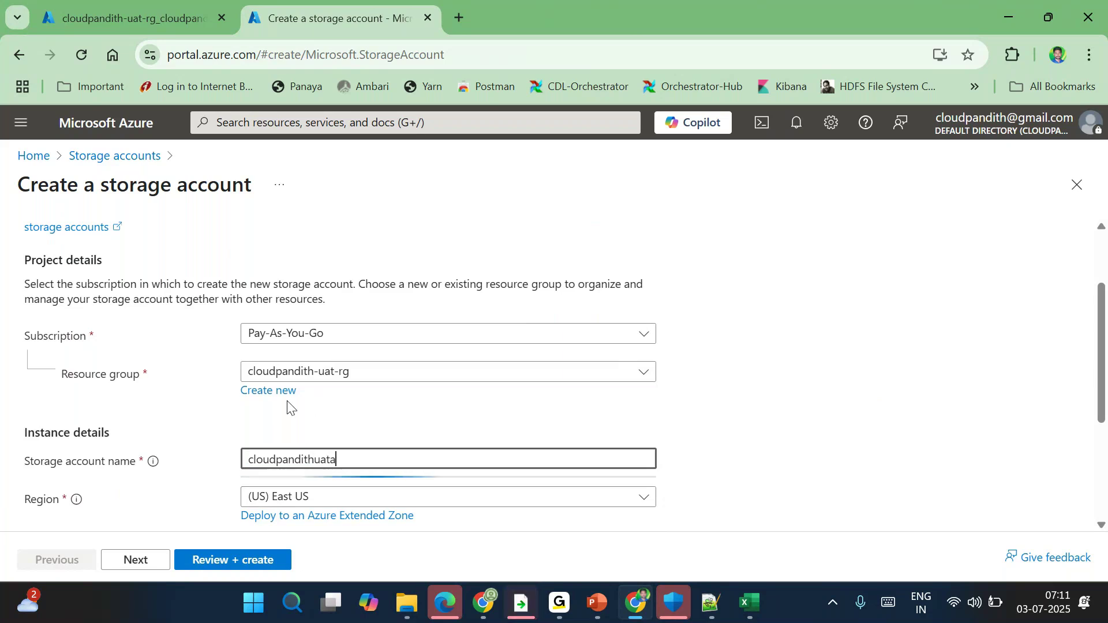
type("dls")
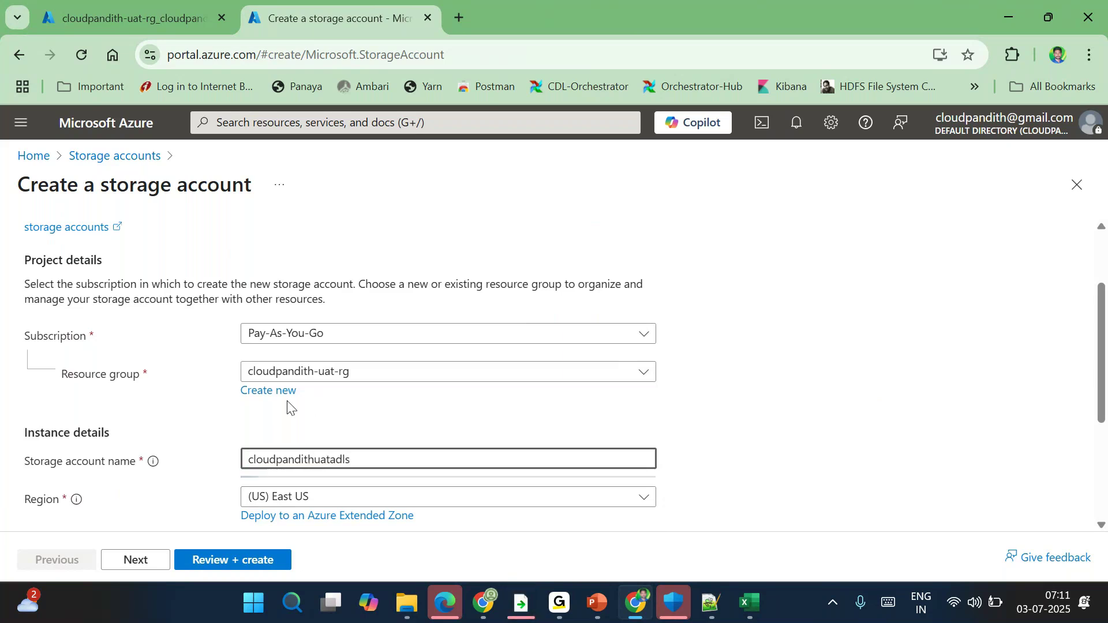
left_click(232, 433)
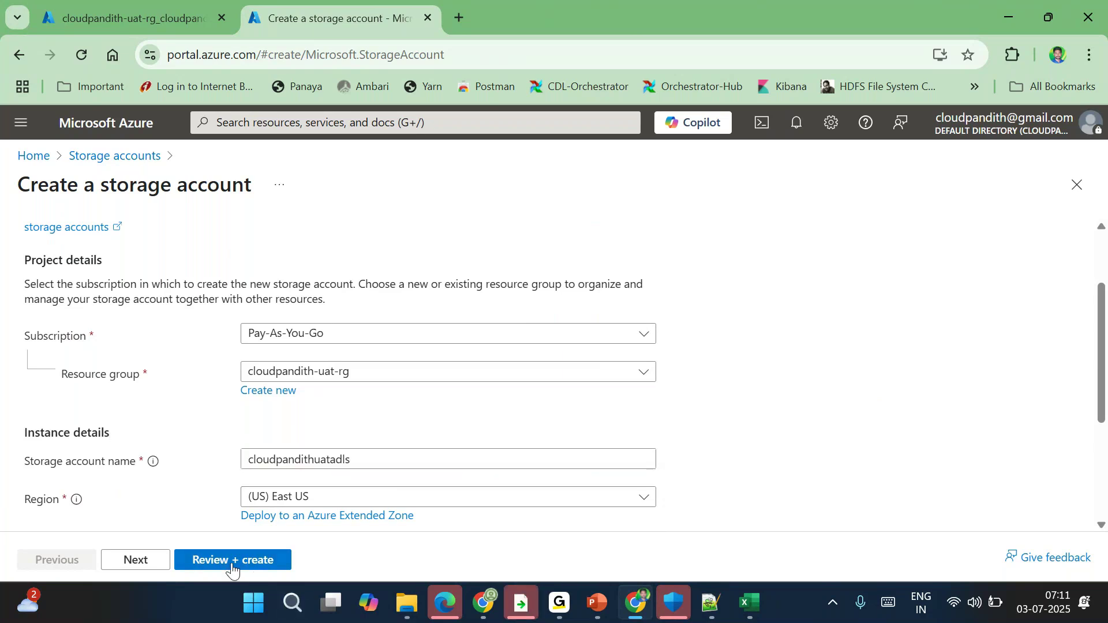
Enable the hierarchical namespace for the storage account, then review and create it.
left_click(130, 560)
scroll(271, 462, "down", 6)
left_click(249, 440)
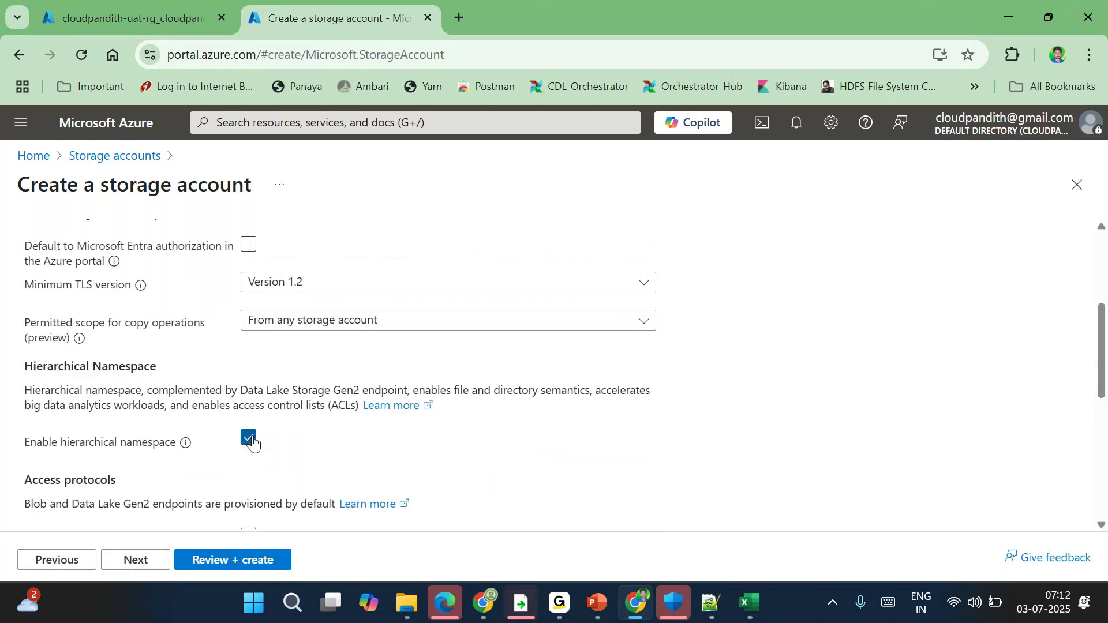
left_click(218, 557)
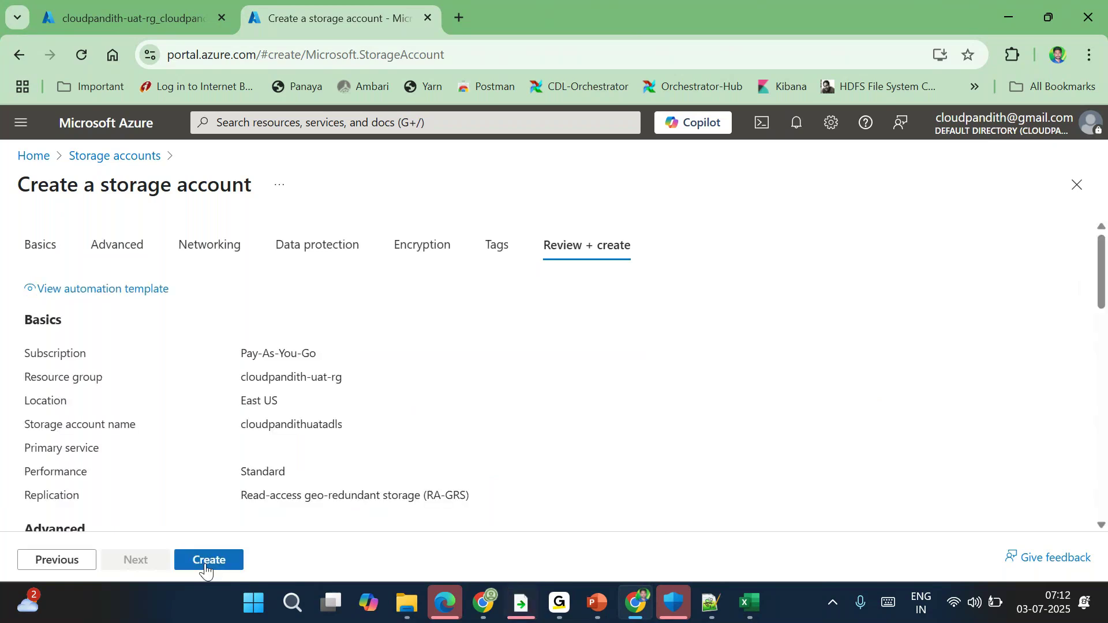
left_click(206, 570)
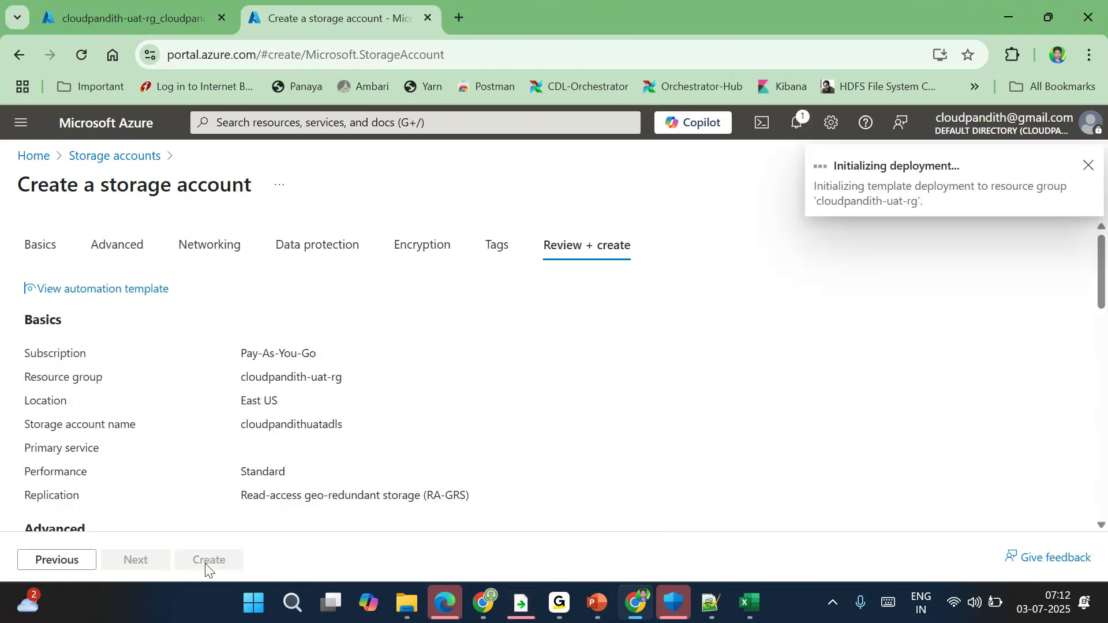
Open portal.azure.com in a new browser tab and sign in with the already signed-in Gmail account.
left_click(458, 18)
type("portal.azure.com")
key("Return")
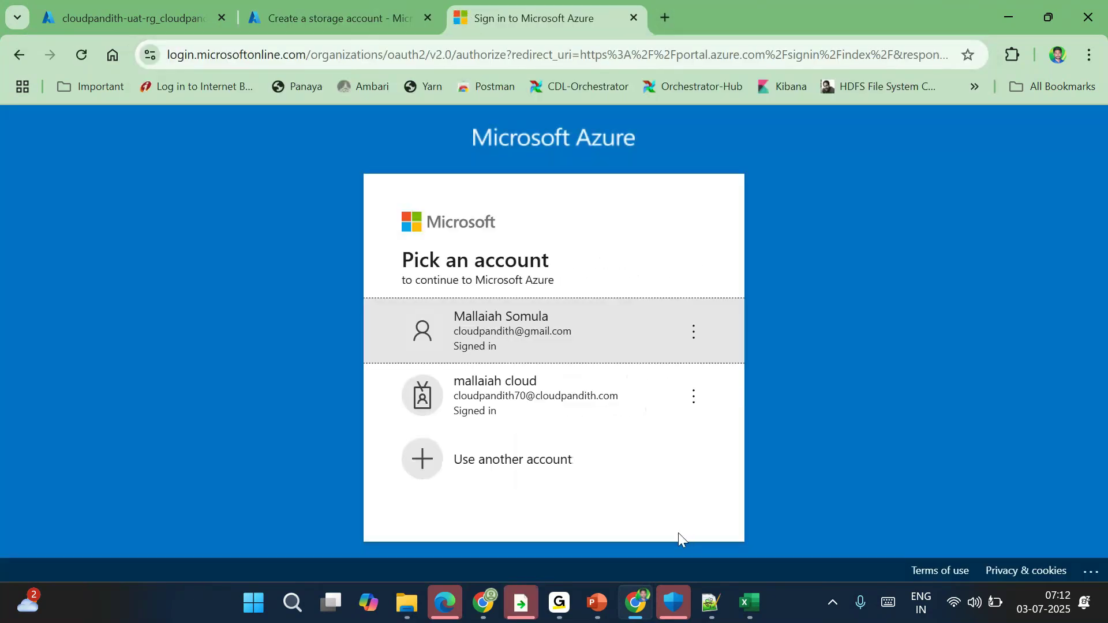
left_click(835, 610)
left_click(832, 604)
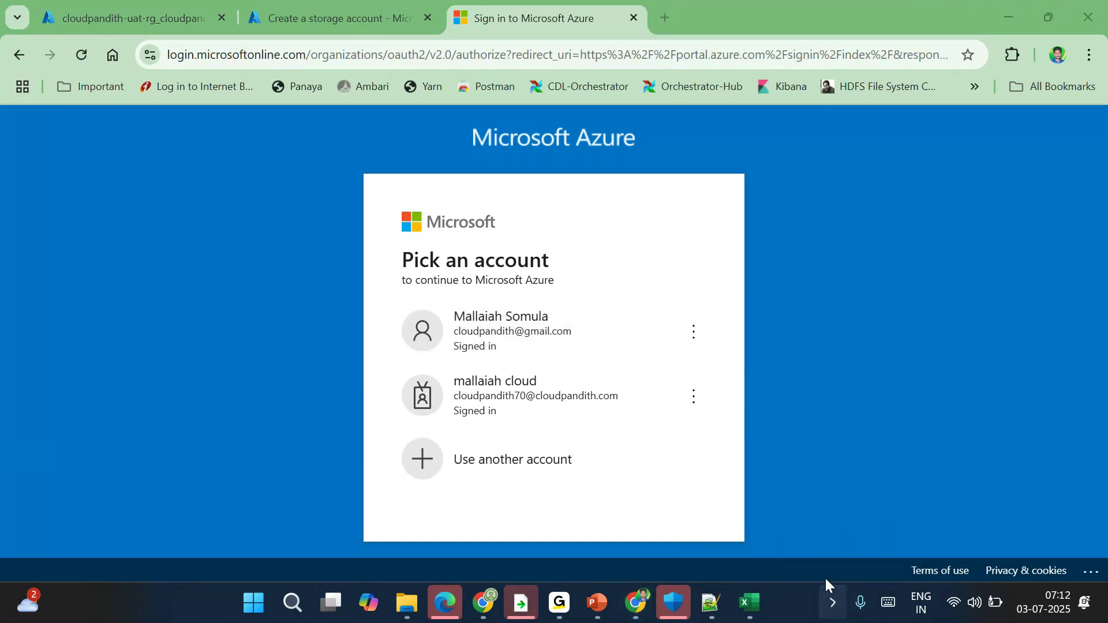
left_click(541, 335)
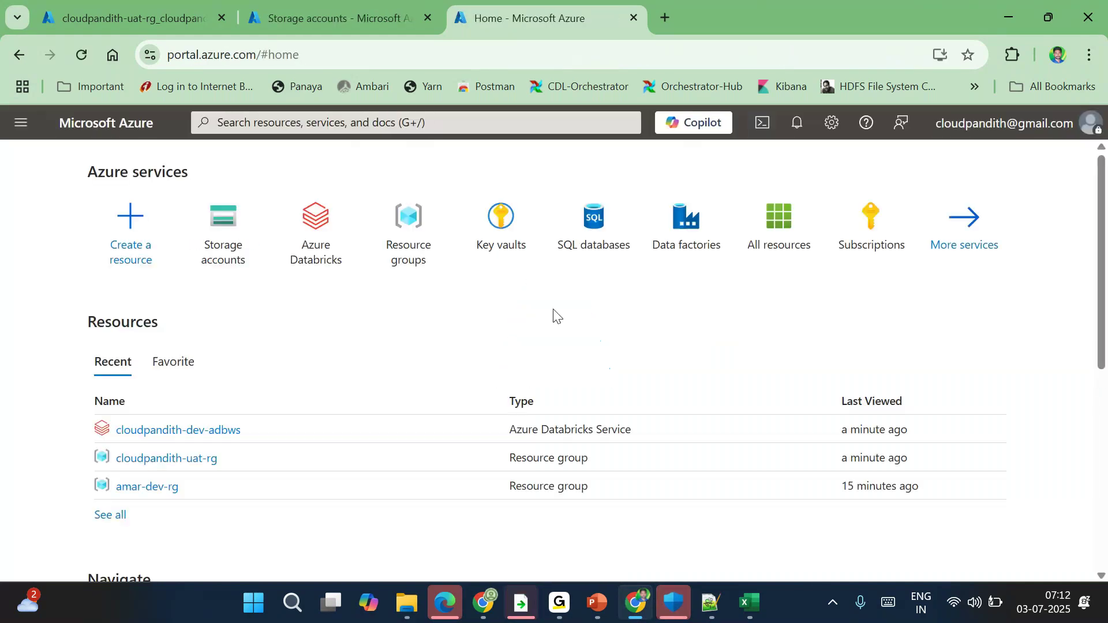
Start a new key vault and assign it to the resource group cloudpandith-uat-rg.
left_click(505, 231)
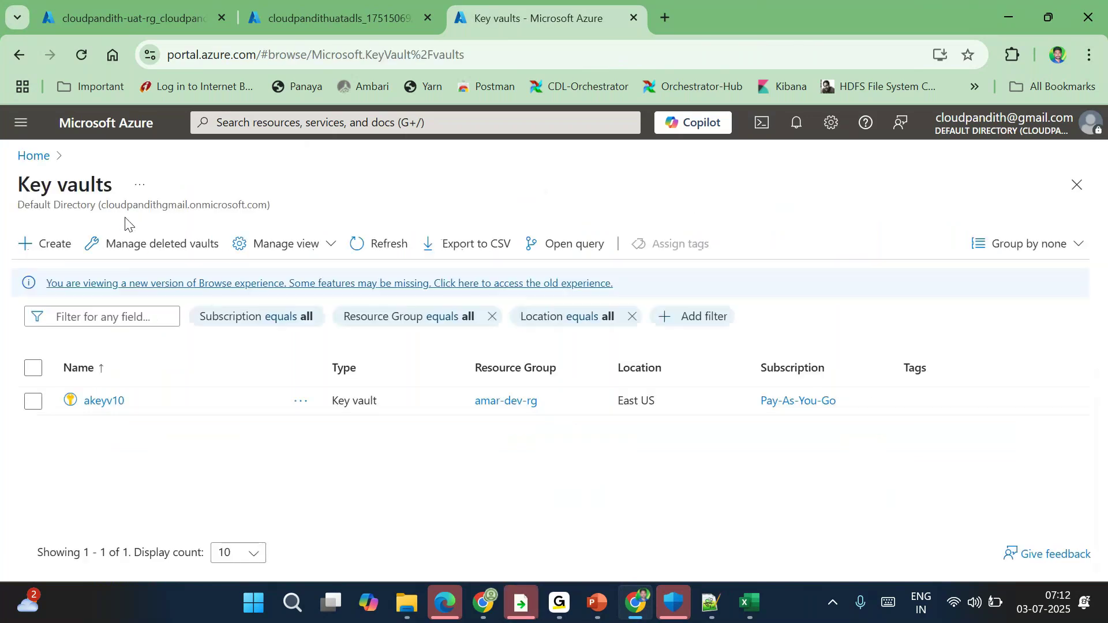
left_click(63, 253)
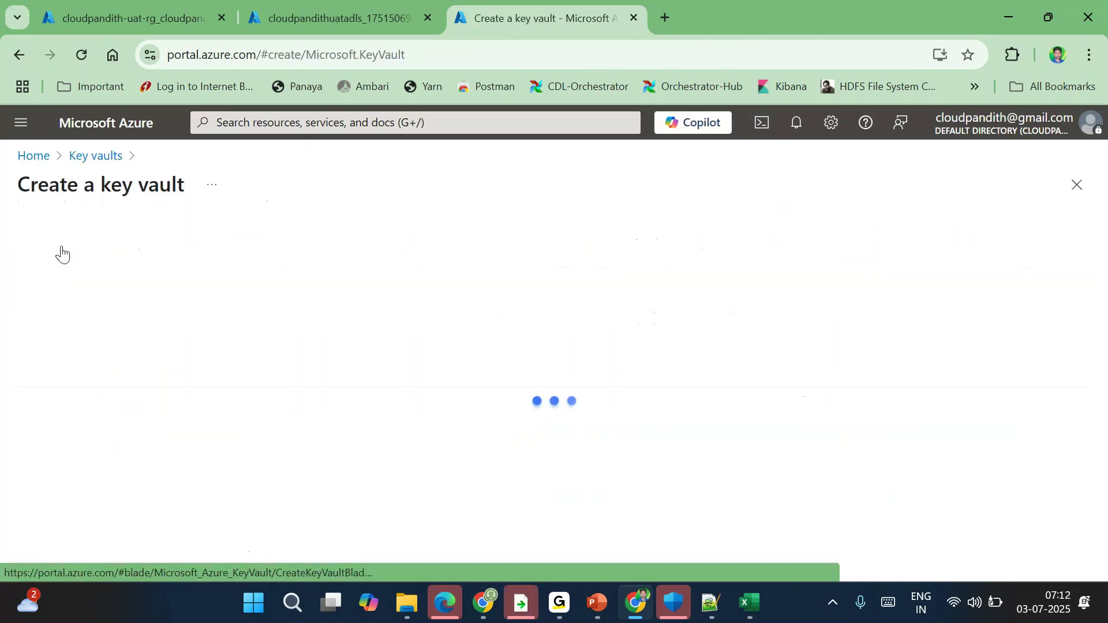
scroll(354, 470, "down", 2)
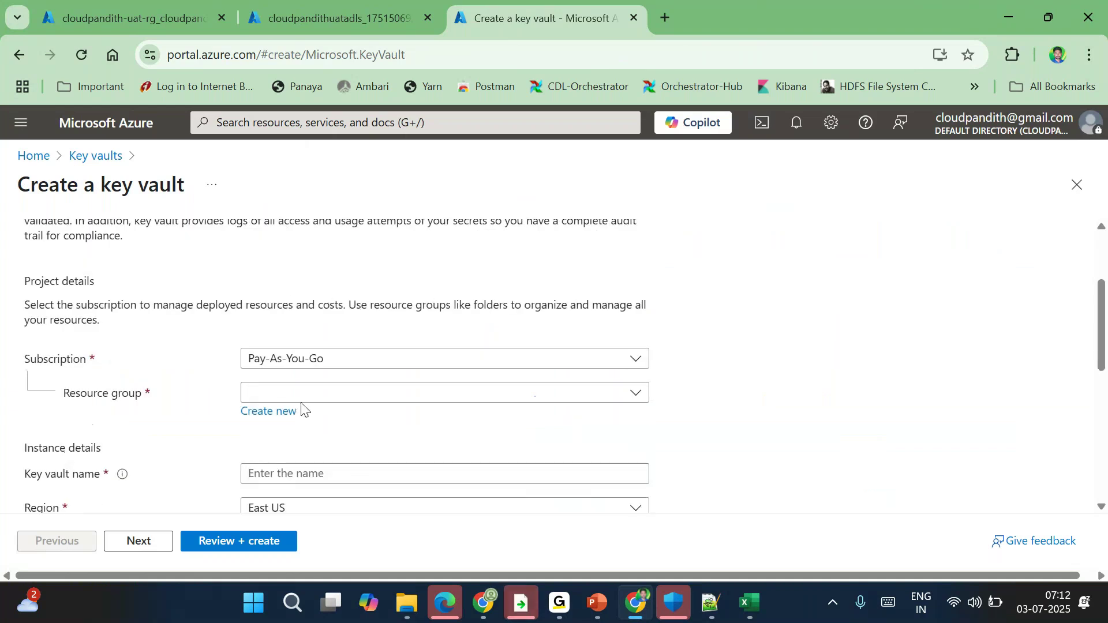
left_click(298, 393)
left_click(335, 485)
Name the key vault cloudpandithuatakv, then review and create it.
left_click(303, 473)
type("cloudpandith")
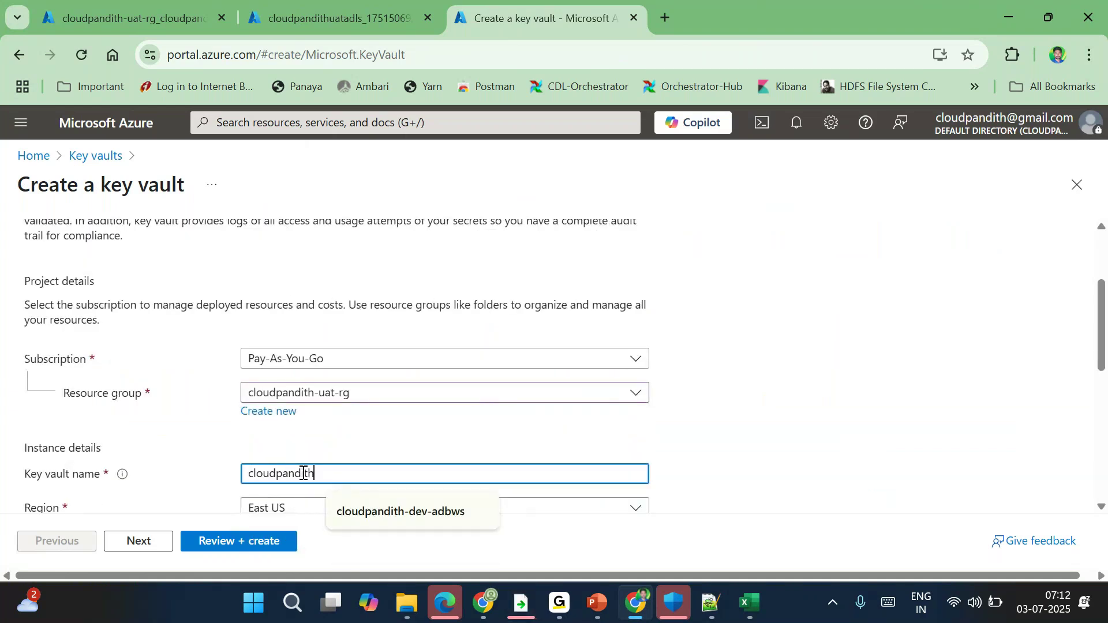
type("uatakv")
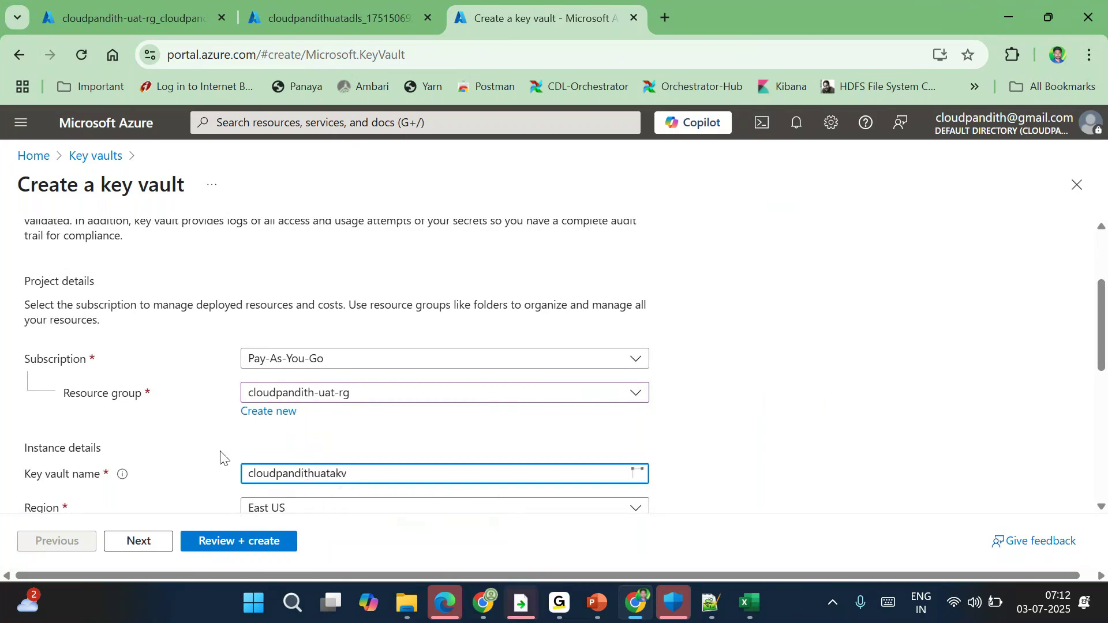
left_click(179, 439)
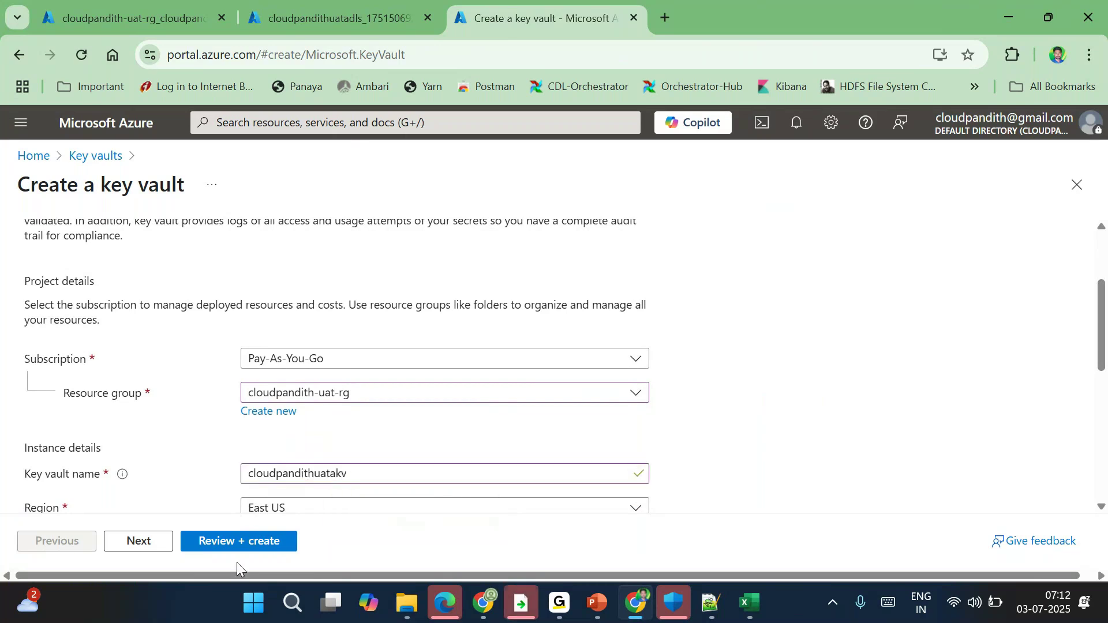
left_click(210, 545)
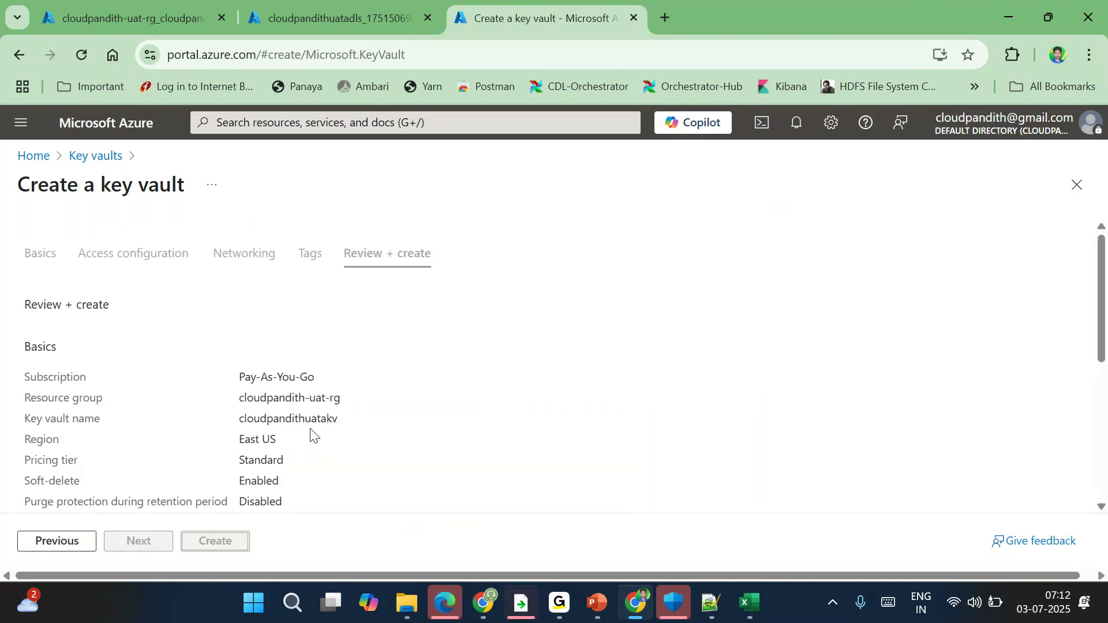
left_click(223, 542)
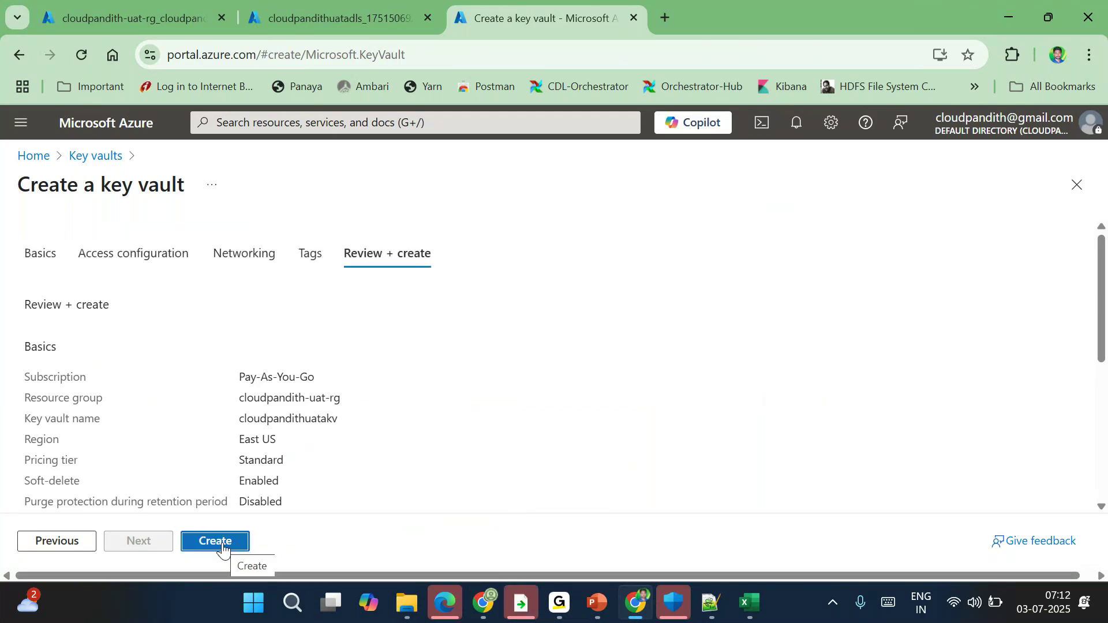
Open the Azure portal in another browser tab, consult the Data Factory integration slide in PowerPoint, and sign in with the Gmail account.
left_click(668, 16)
type("po")
key("Return")
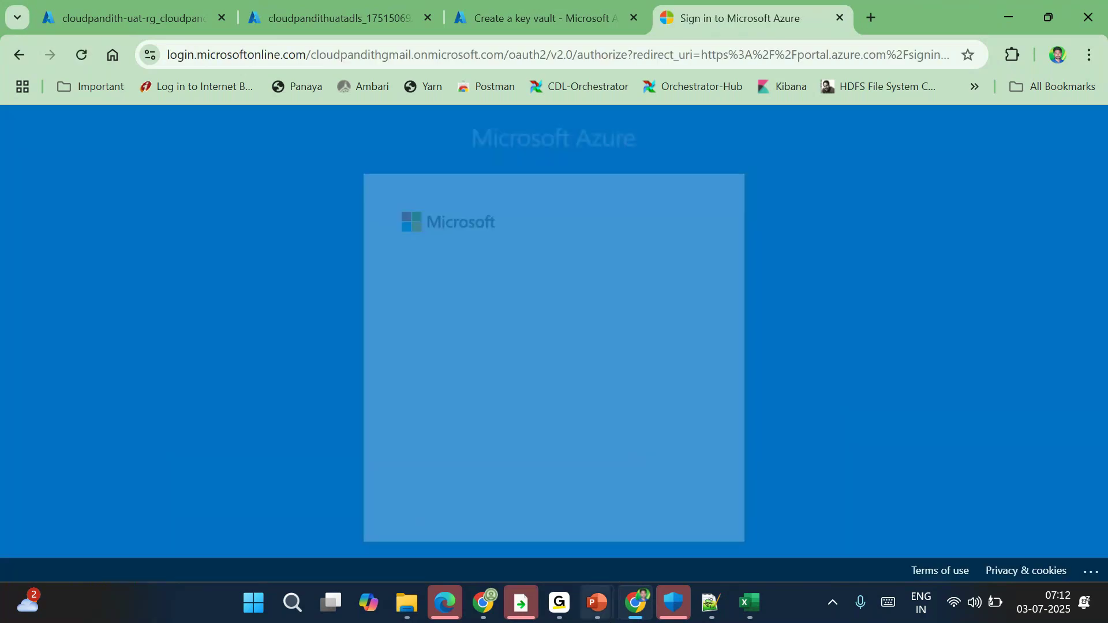
mouse_move(597, 603)
left_click(1039, 520)
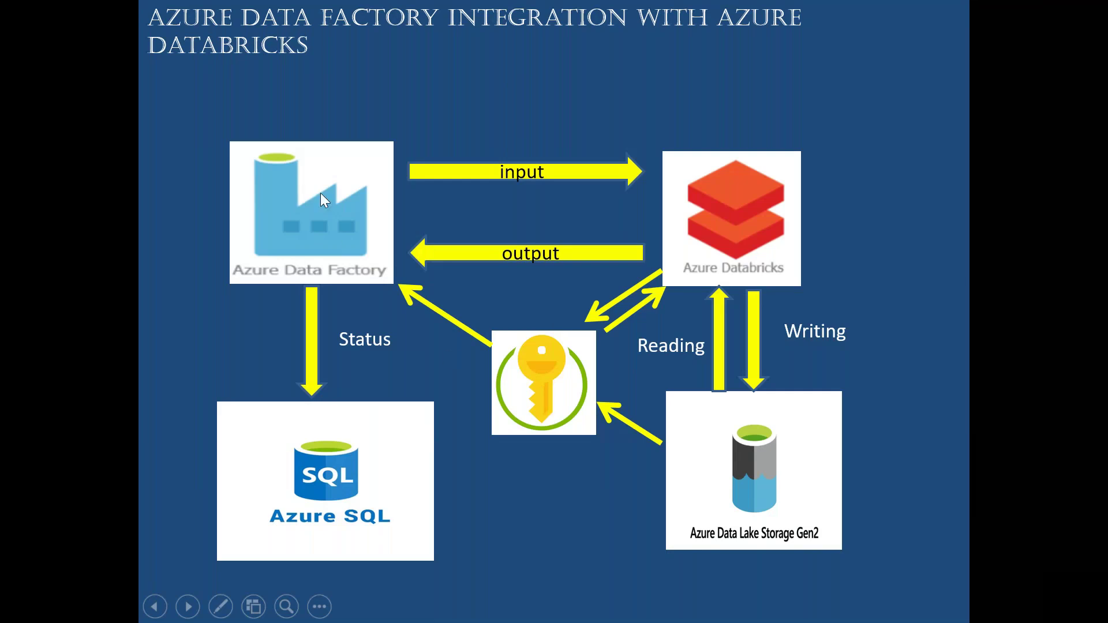
key("alt+Tab")
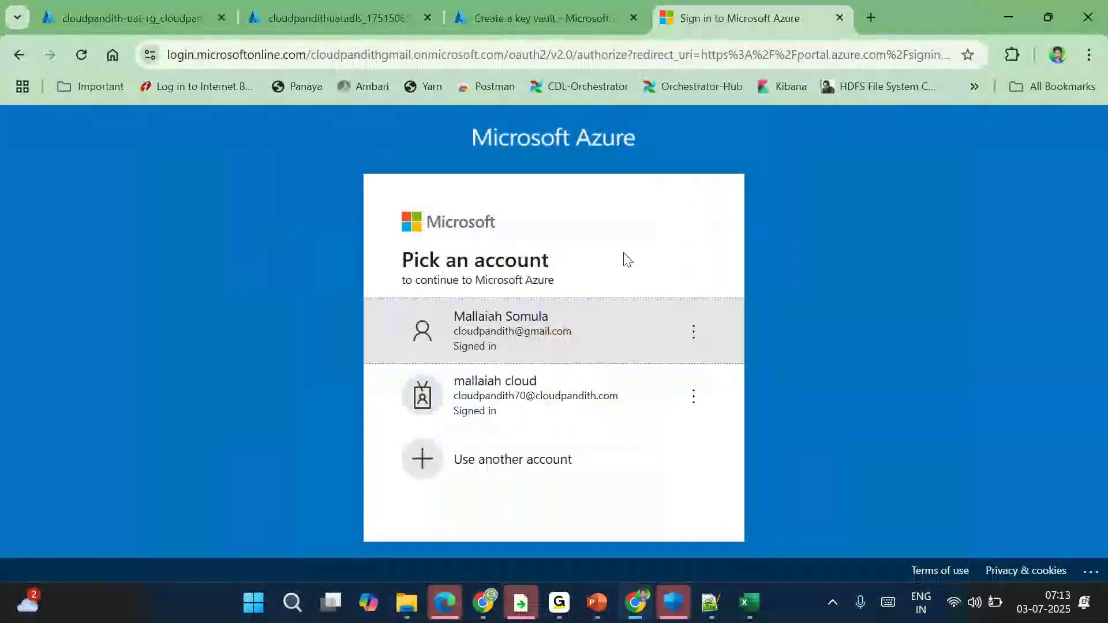
left_click(556, 335)
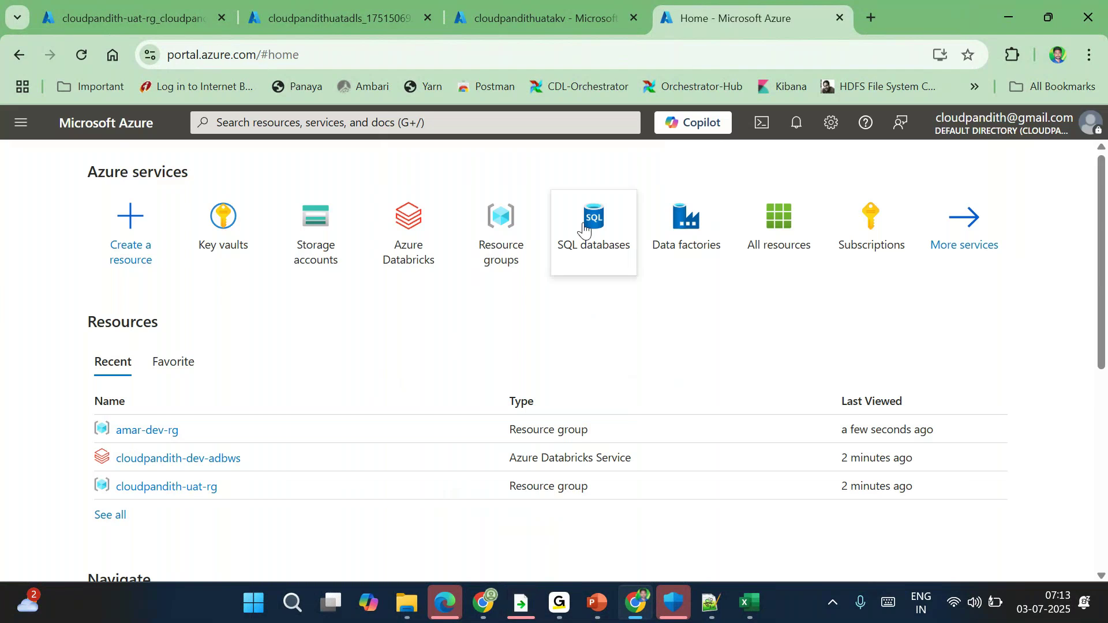
Start a new data factory and assign it to the resource group cloudpandith-uat-rg.
left_click(687, 239)
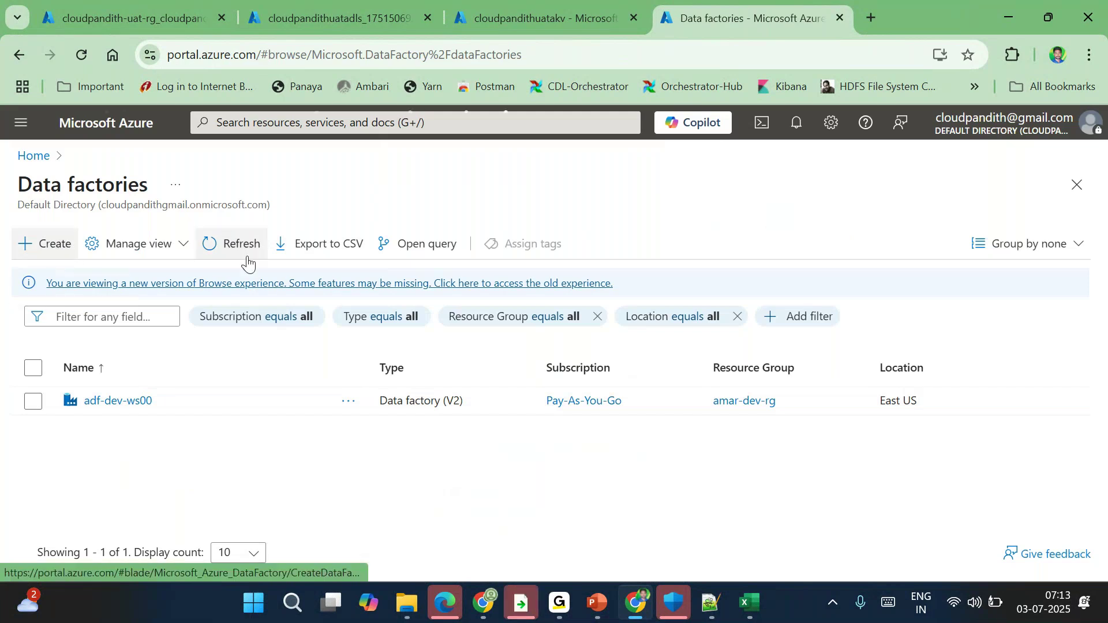
left_click(57, 252)
left_click(303, 436)
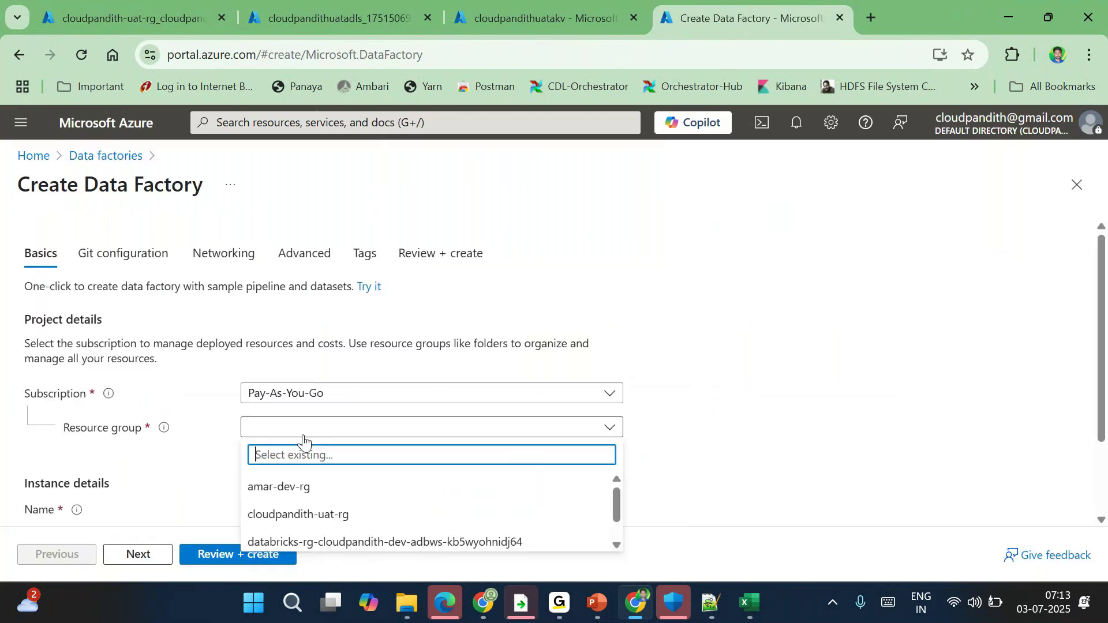
left_click(306, 512)
Name the data factory cloudpandith-dev-adfws001, then review and create it.
left_click(278, 458)
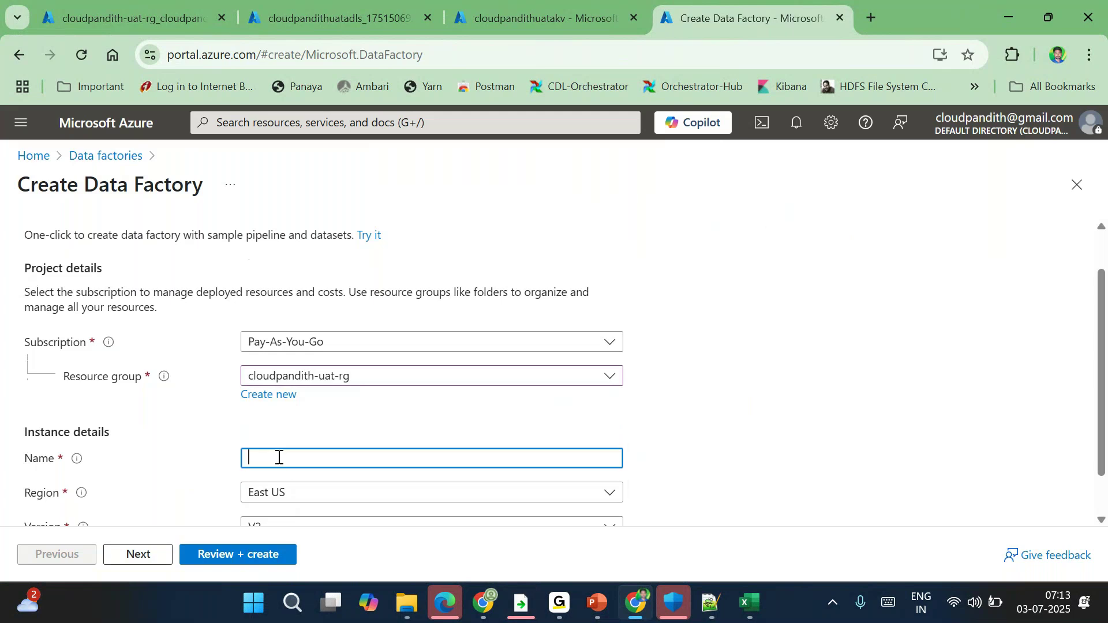
type("cloudpandi")
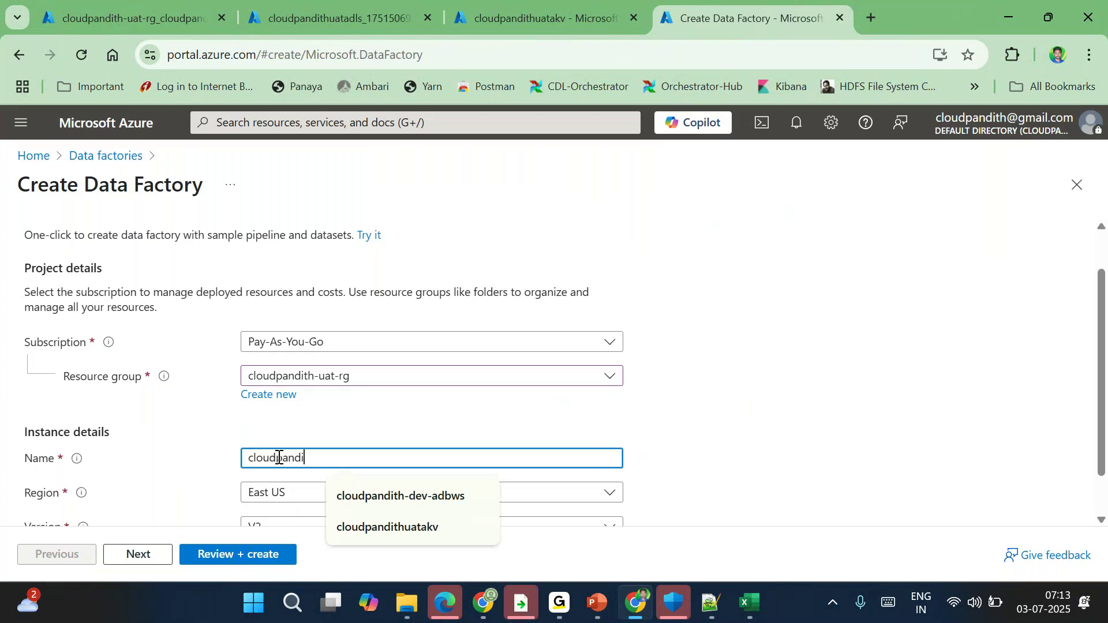
type("th0d")
type("-dev-a")
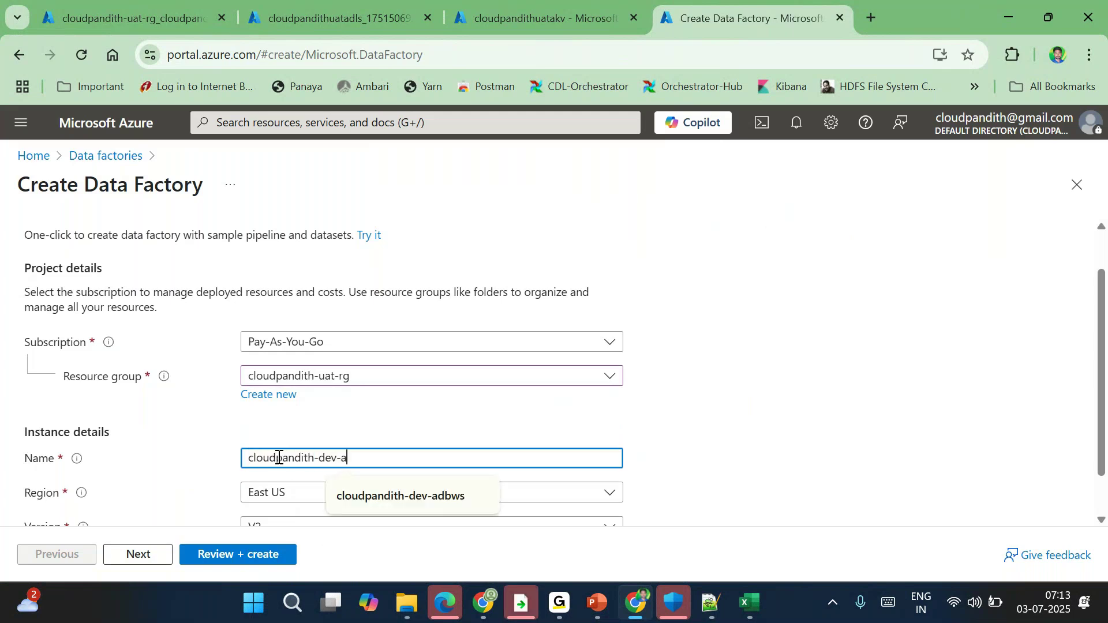
type("dfws001")
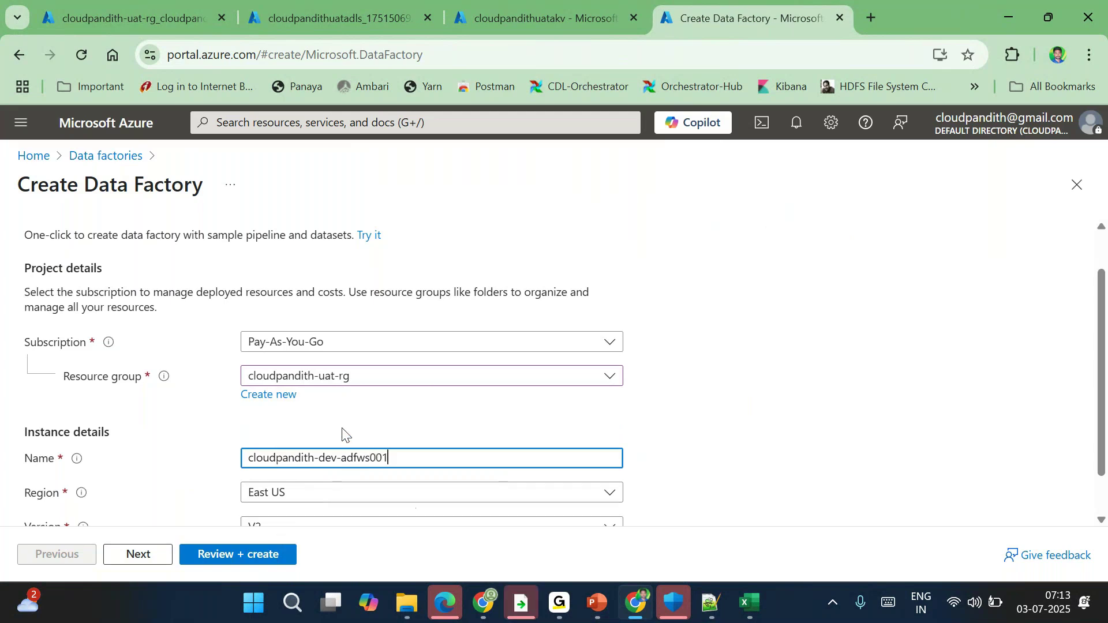
left_click(260, 554)
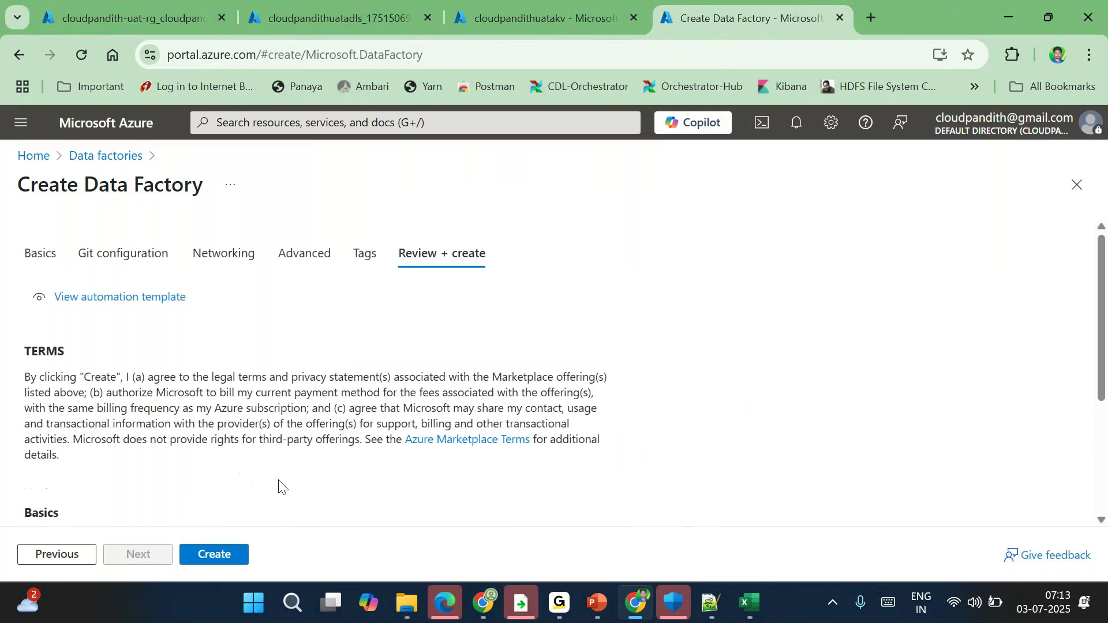
scroll(279, 486, "down", 1)
left_click(218, 554)
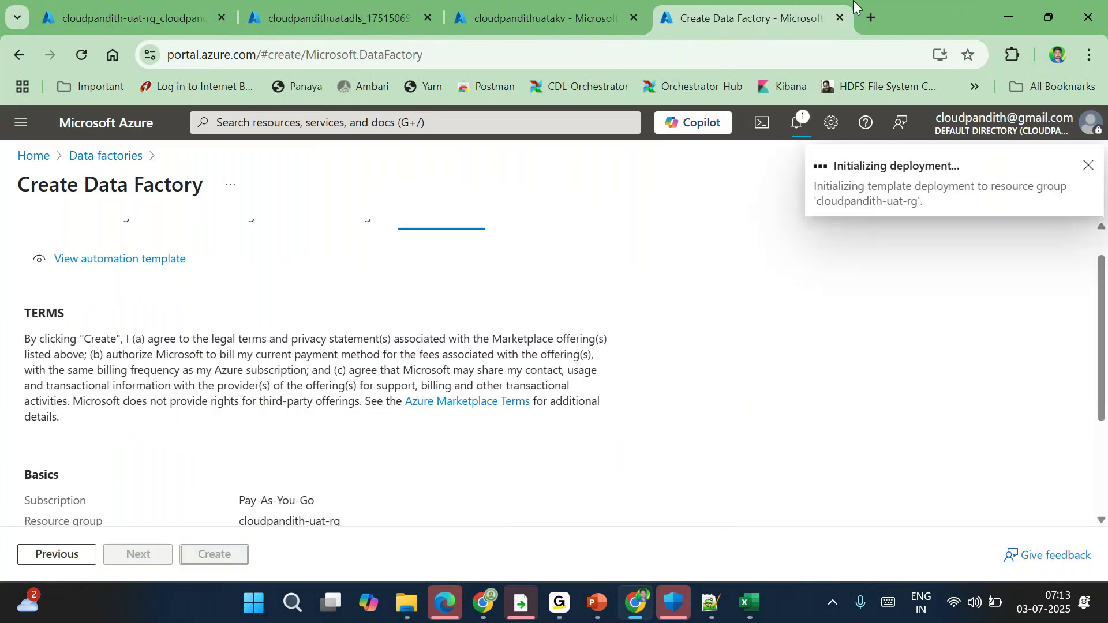
Load portal.azure.com in one more browser tab and sign in with the same Gmail account.
left_click(872, 14)
type("portal.azure.com")
key("Return")
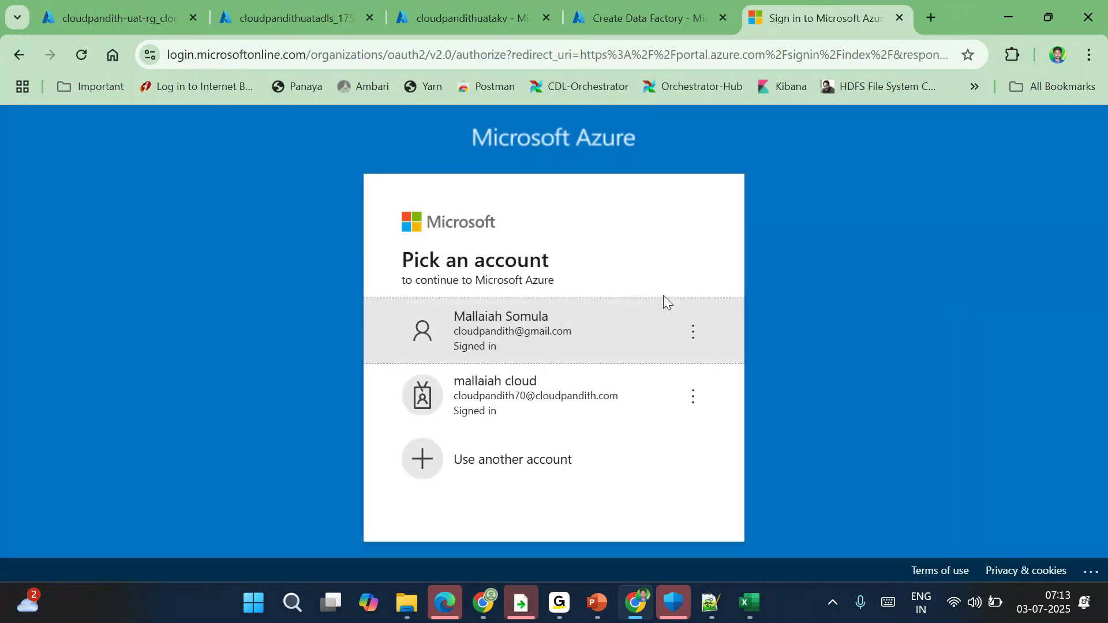
left_click(663, 300)
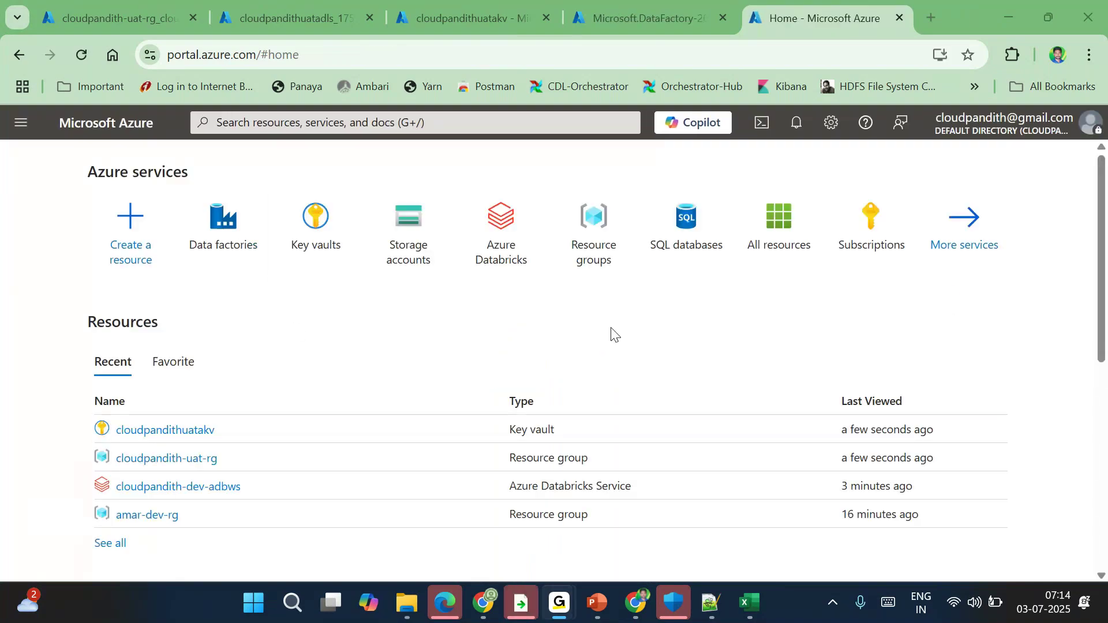
Start a new SQL database and assign it to the resource group cloudpandith-uat-rg.
left_click(693, 237)
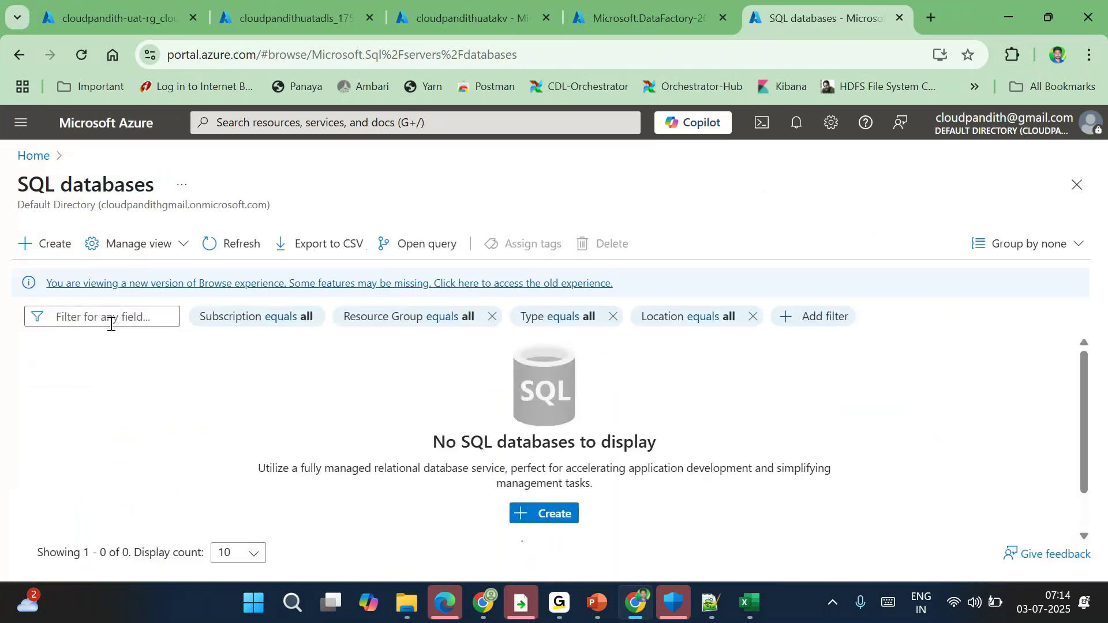
left_click(52, 244)
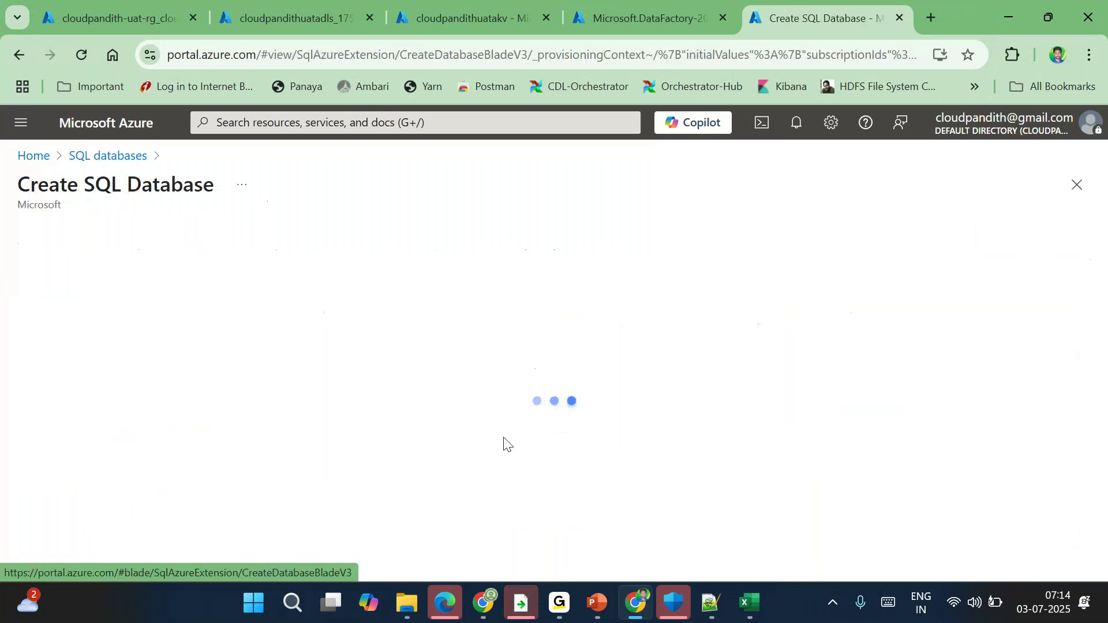
scroll(348, 407, "down", 4)
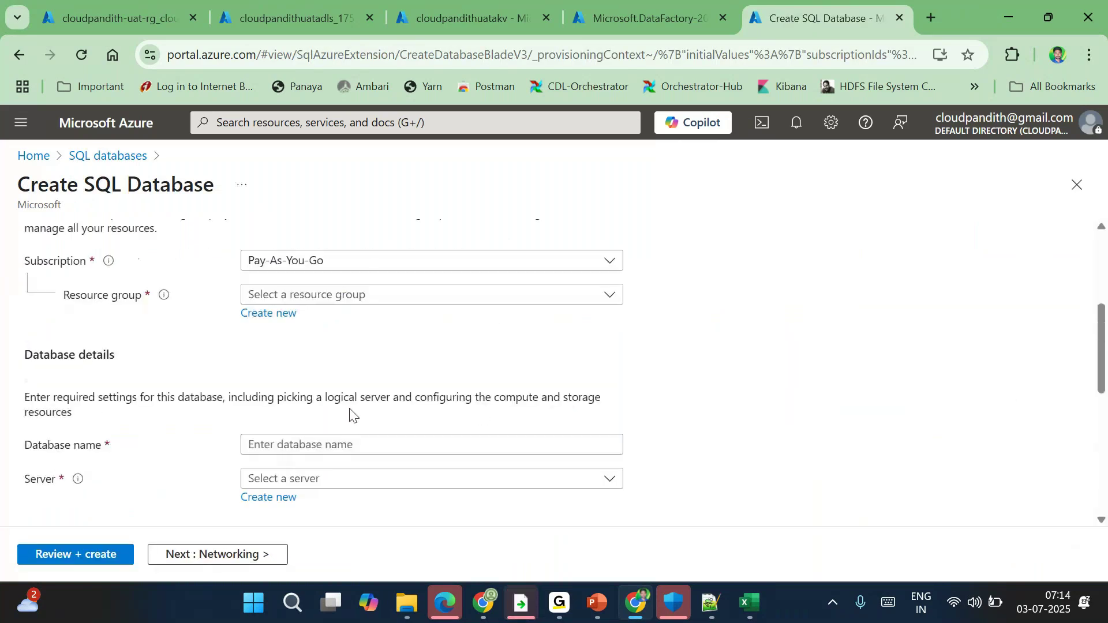
left_click(294, 285)
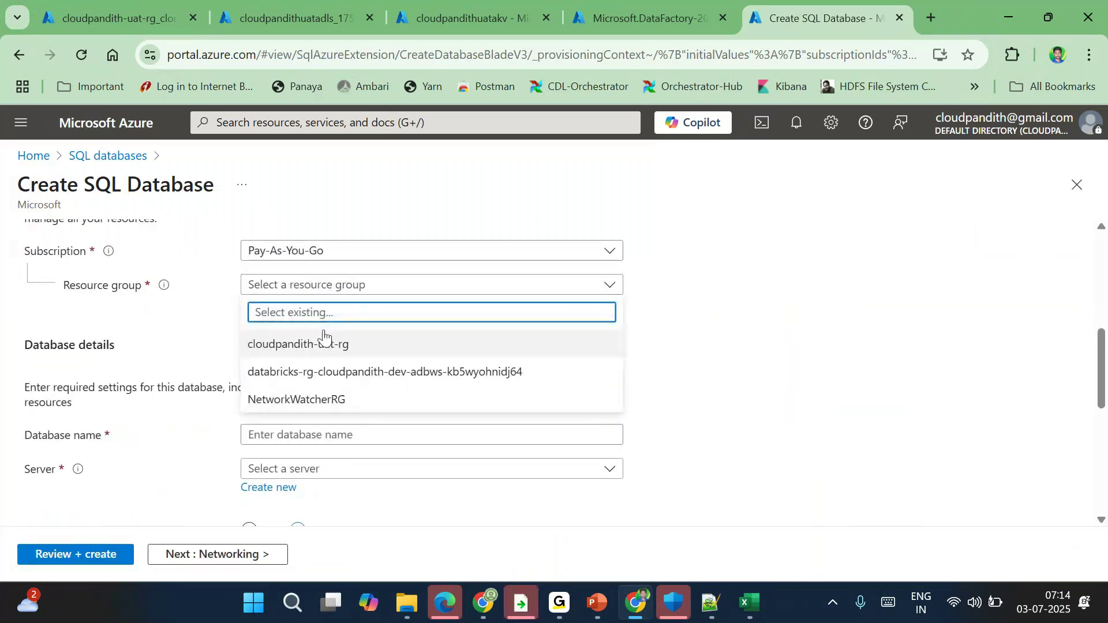
left_click(297, 345)
Name the SQL database uatdb and open the form for creating a new server for it.
left_click(266, 432)
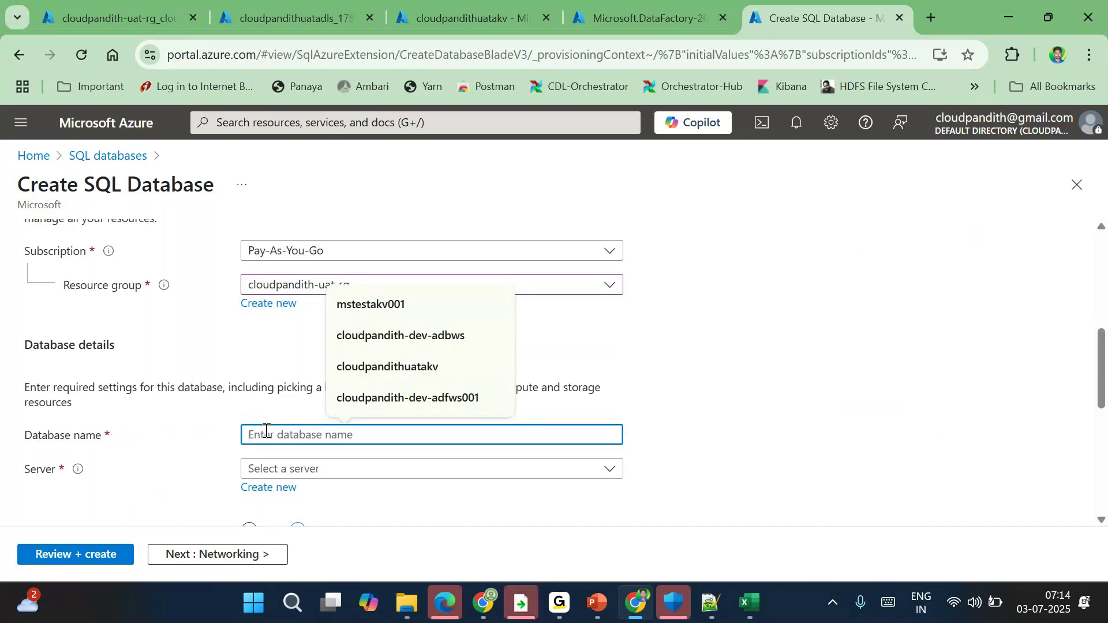
type("cloudpandith")
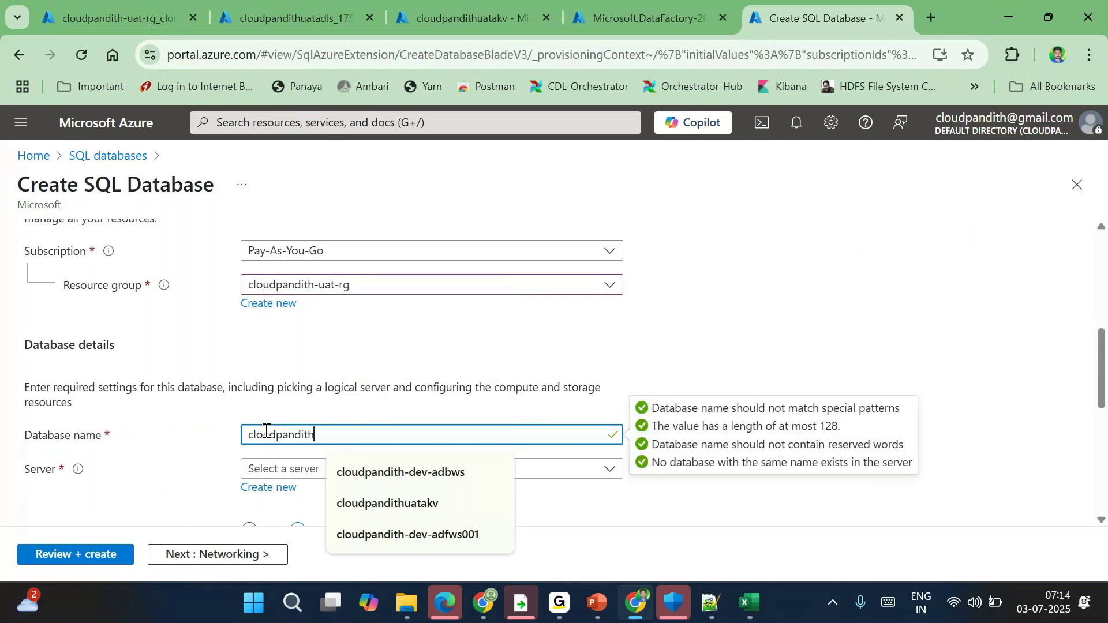
key("ctrl+a")
key("BackSpace")
type("de")
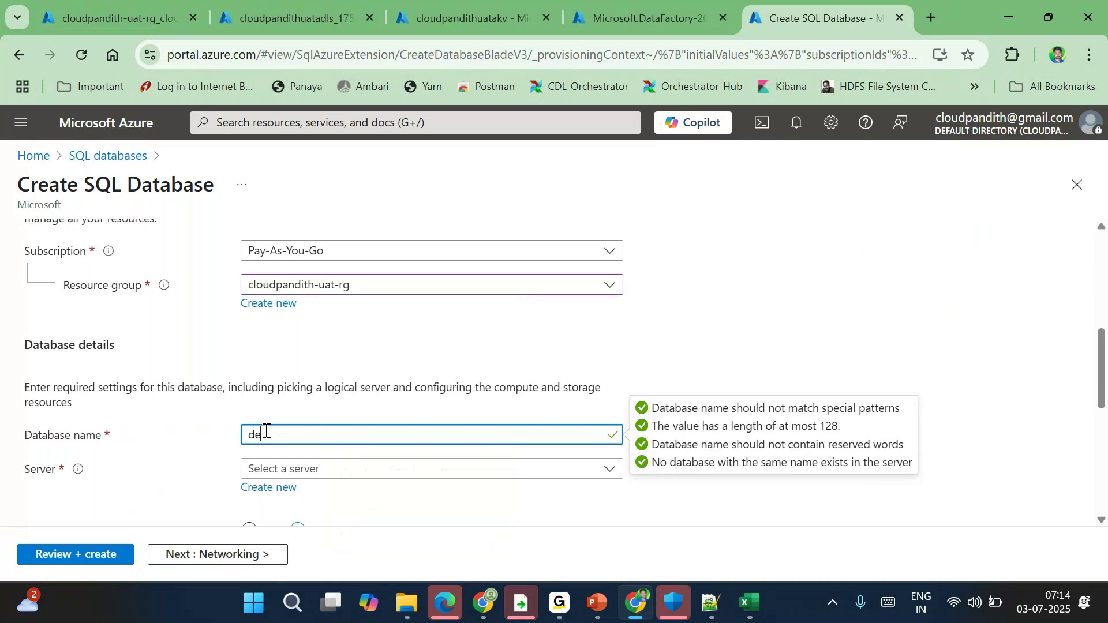
type("vdb")
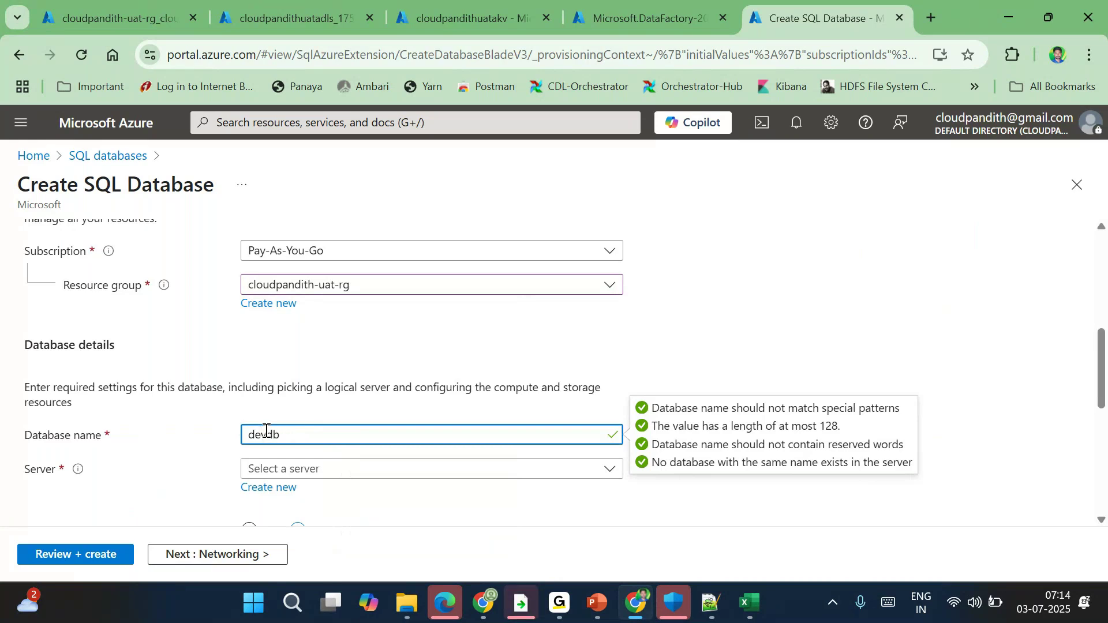
key("BackSpace")
key("BackSpace")
type("uatd")
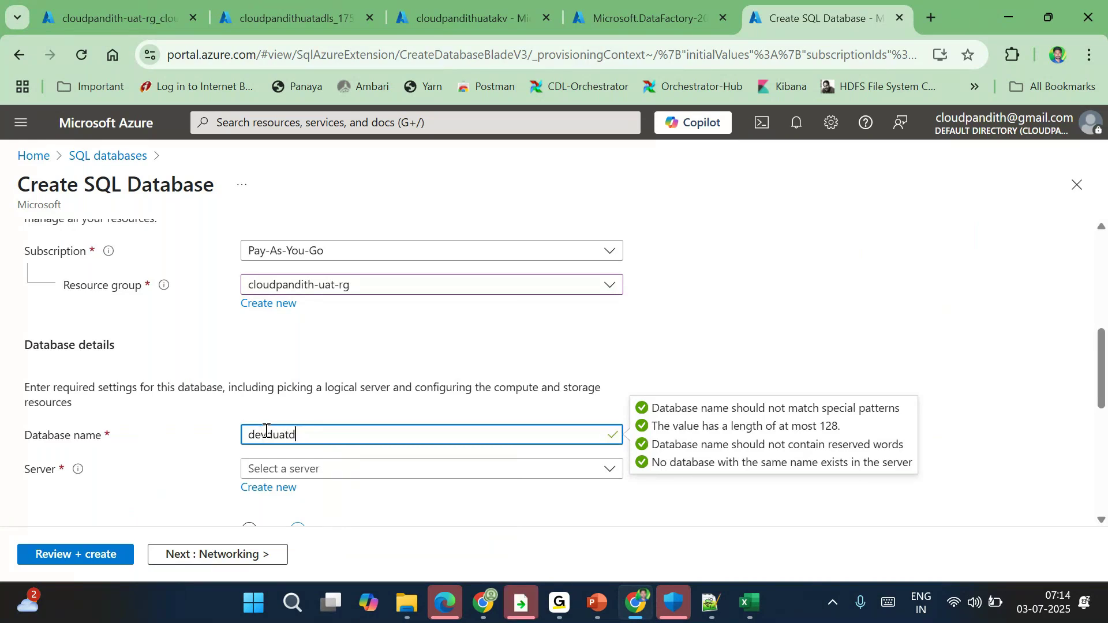
scroll(266, 430, "down", 1)
key("ctrl+a")
type("uatdb")
left_click(268, 438)
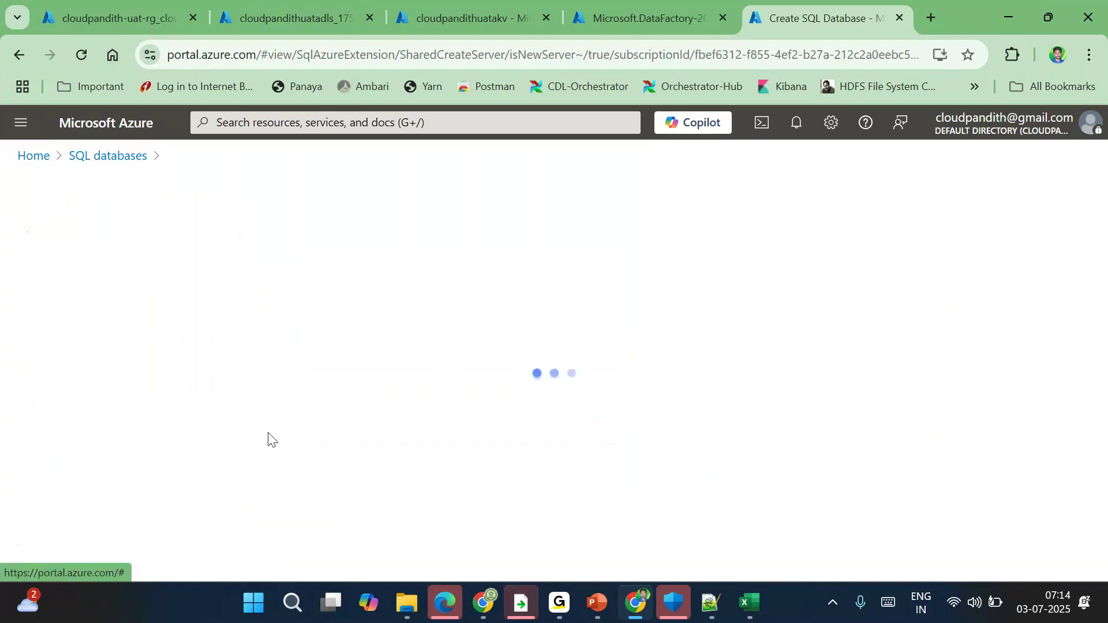
Name the new SQL database server uatserver0307.
type("uatserver")
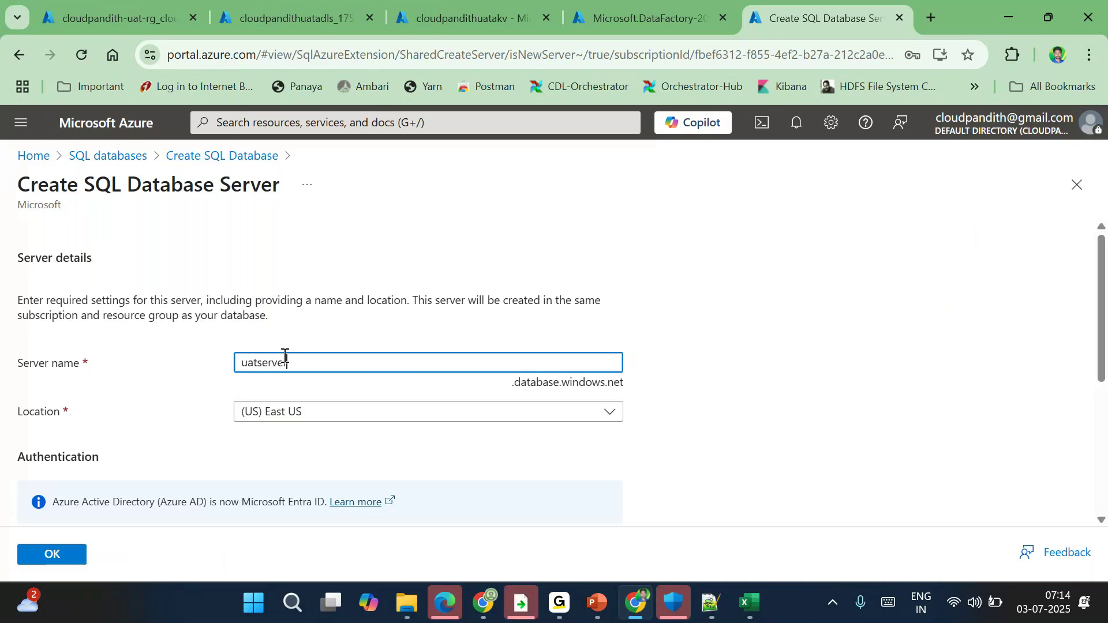
type("0307")
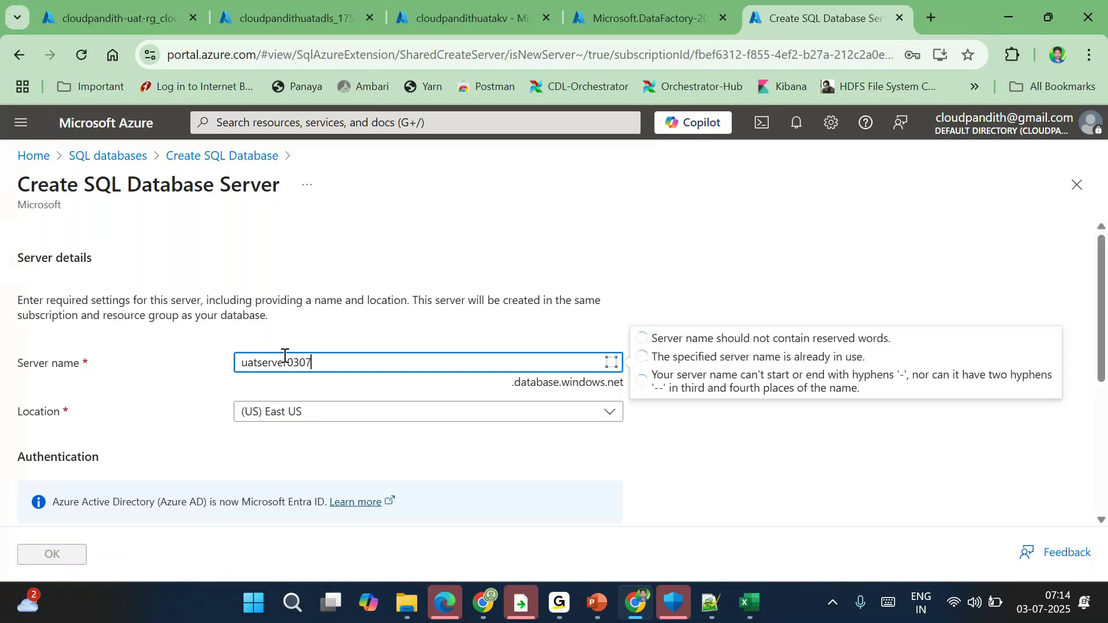
scroll(285, 358, "down", 2)
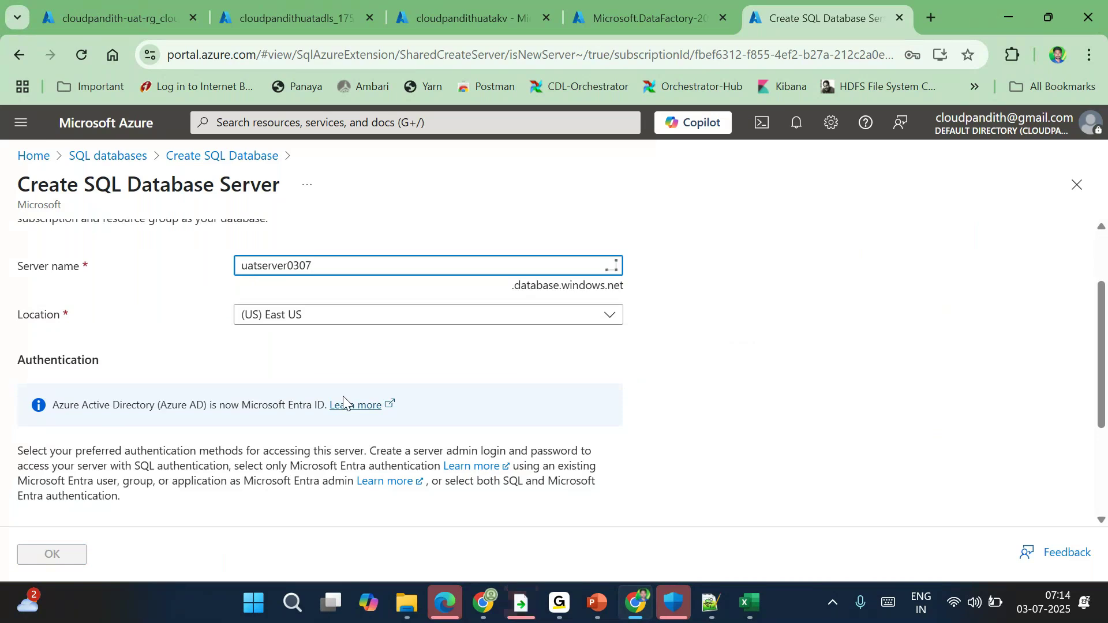
Use SQL authentication for the server, enter the admin login, enter and confirm the admin password, and accept the server settings.
scroll(344, 399, "down", 3)
left_click(284, 416)
left_click(281, 411)
type("mallaiah")
key("Tab")
type("••••••••••")
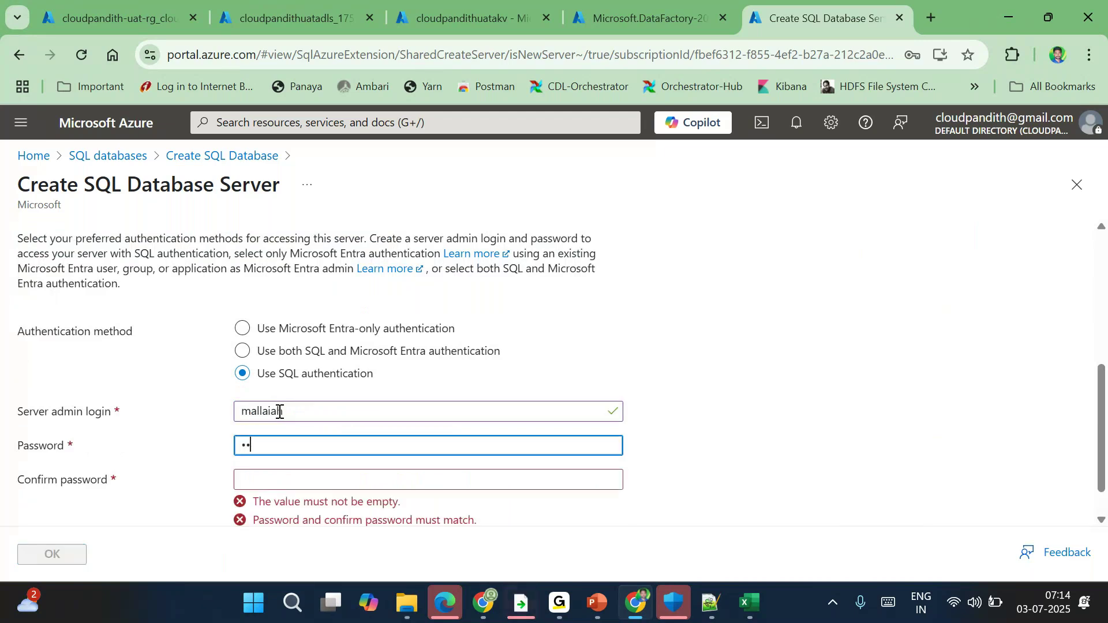
type("••")
key("Tab")
type("••••")
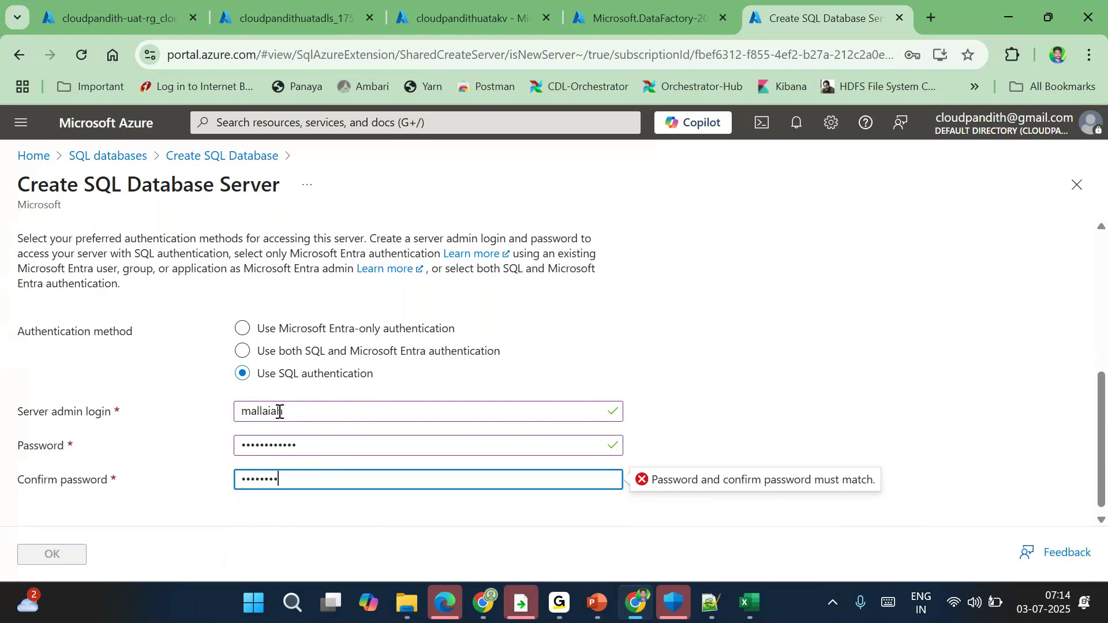
type("••••••••")
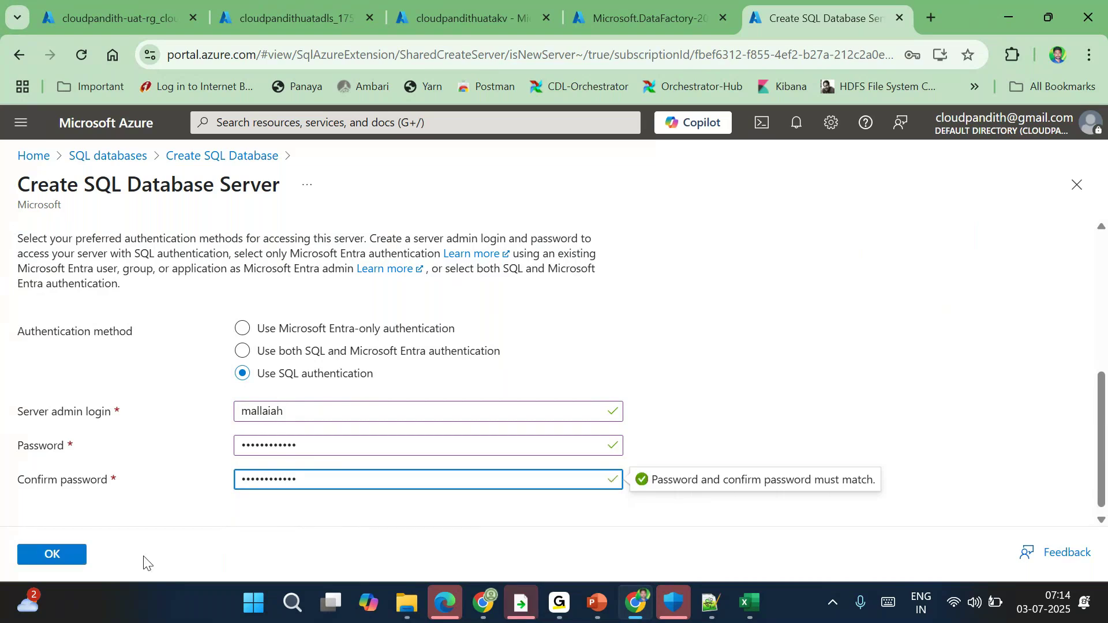
left_click(52, 555)
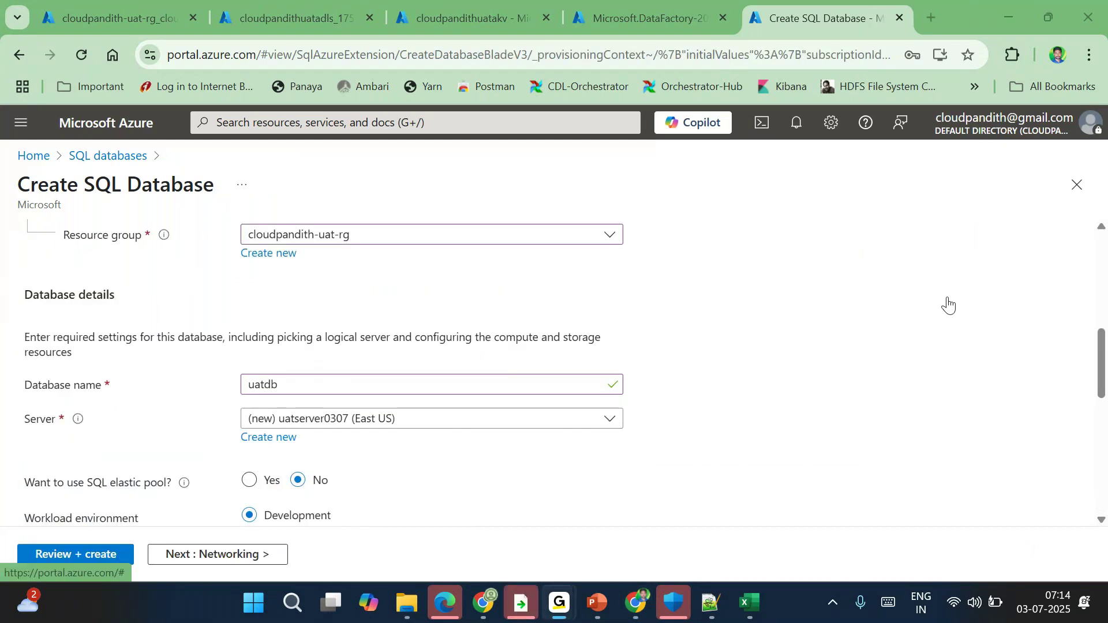
Configure the database's compute and storage with the Standard (Budget friendly) service tier and apply it.
scroll(477, 439, "down", 5)
scroll(477, 440, "up", 2)
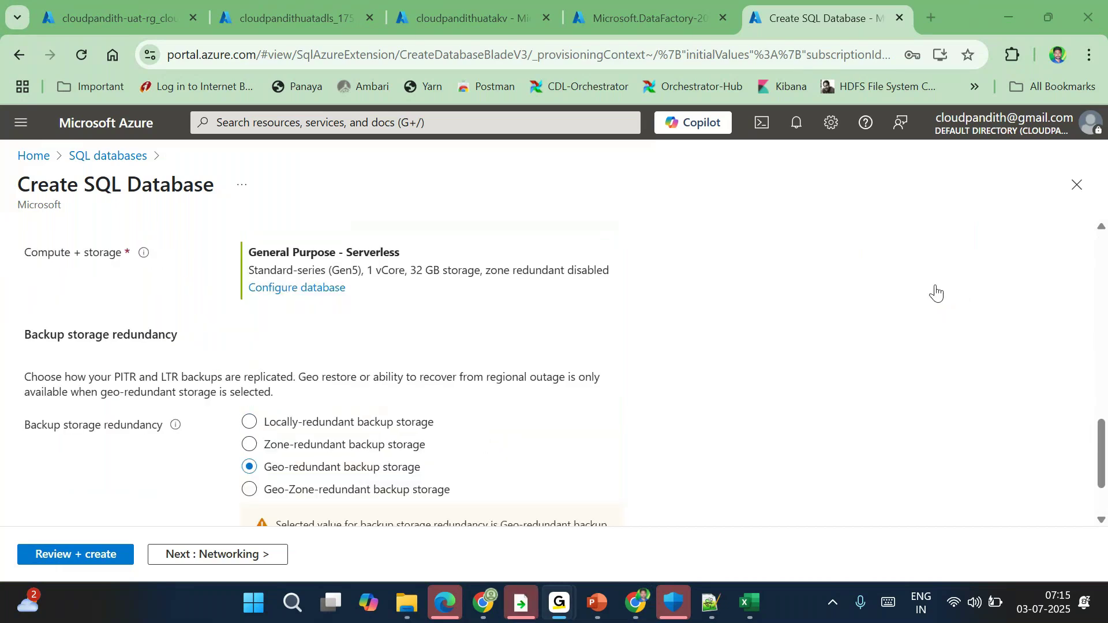
scroll(465, 405, "down", 2)
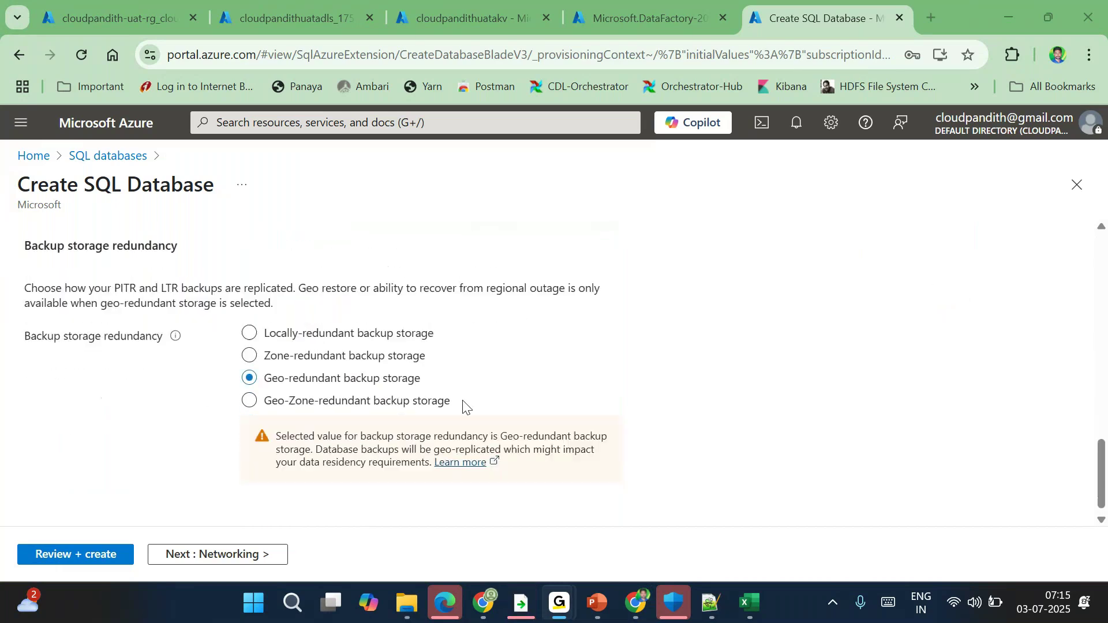
scroll(424, 392, "up", 4)
left_click(297, 406)
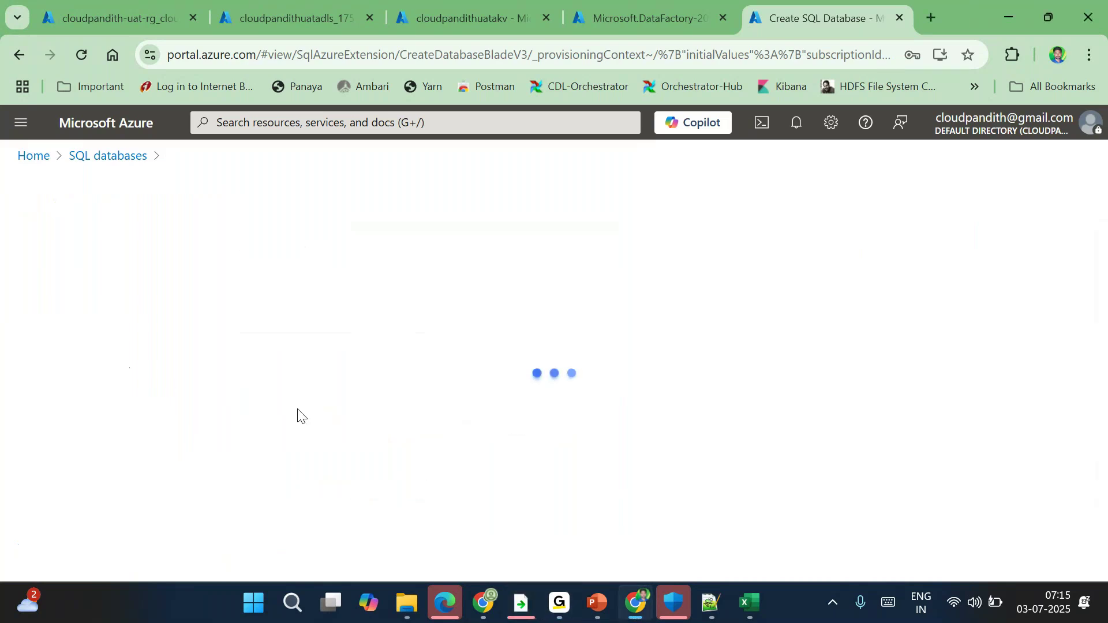
left_click(289, 440)
left_click(329, 392)
scroll(329, 395, "down", 3)
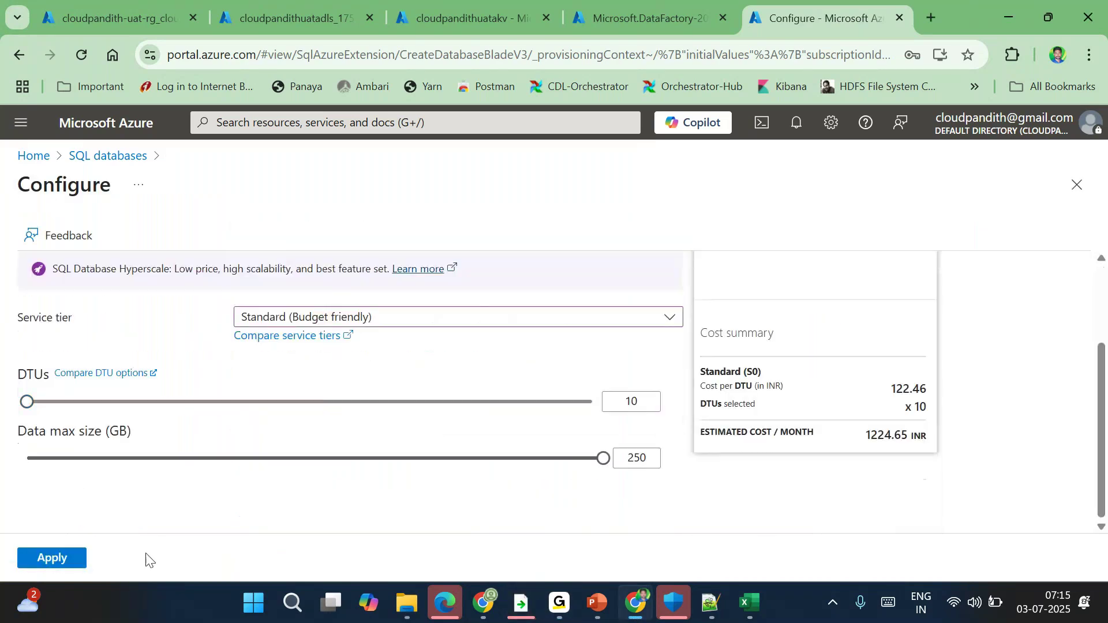
left_click(52, 560)
Review the uatdb SQL database settings and create the database.
scroll(387, 439, "up", 8)
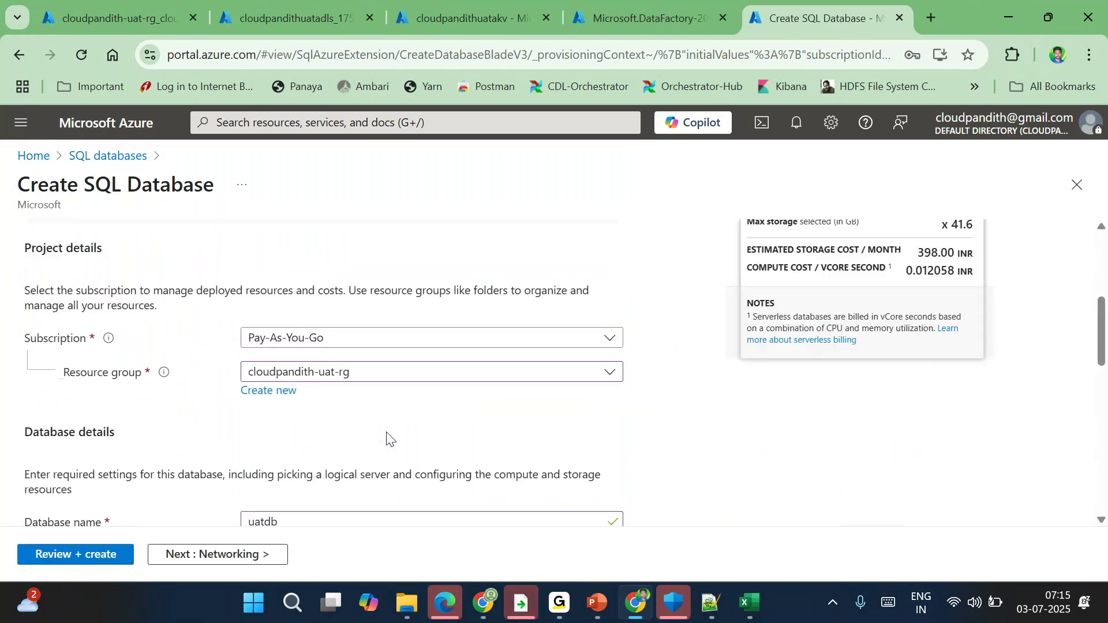
left_click(64, 557)
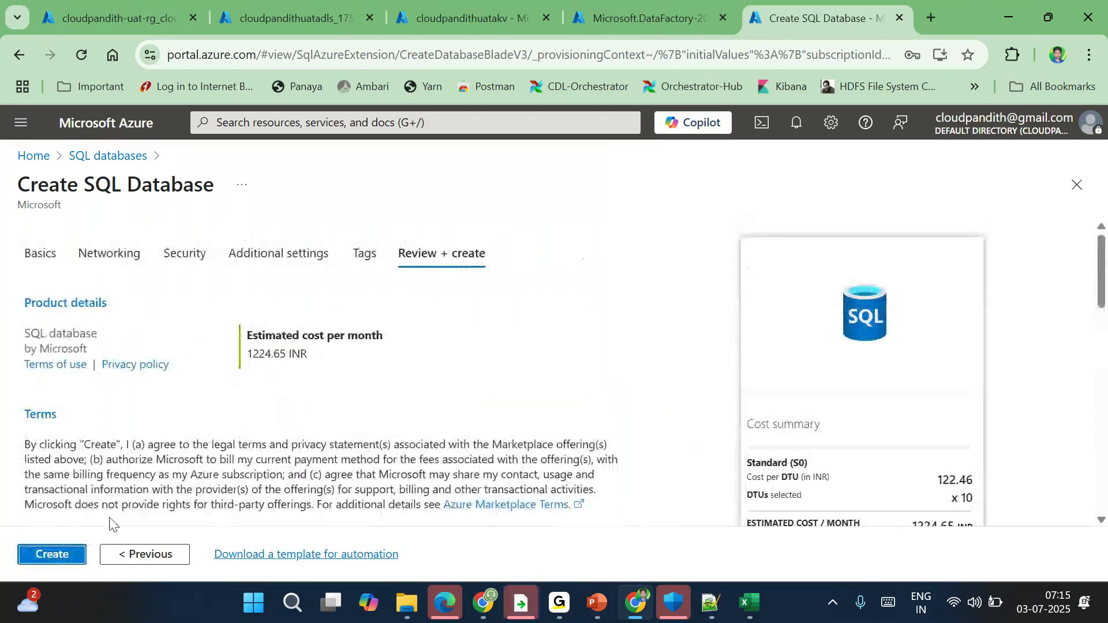
left_click(53, 555)
Check the deployment status of the Databricks workspace, storage account, key vault, data factory and SQL database.
left_click(133, 3)
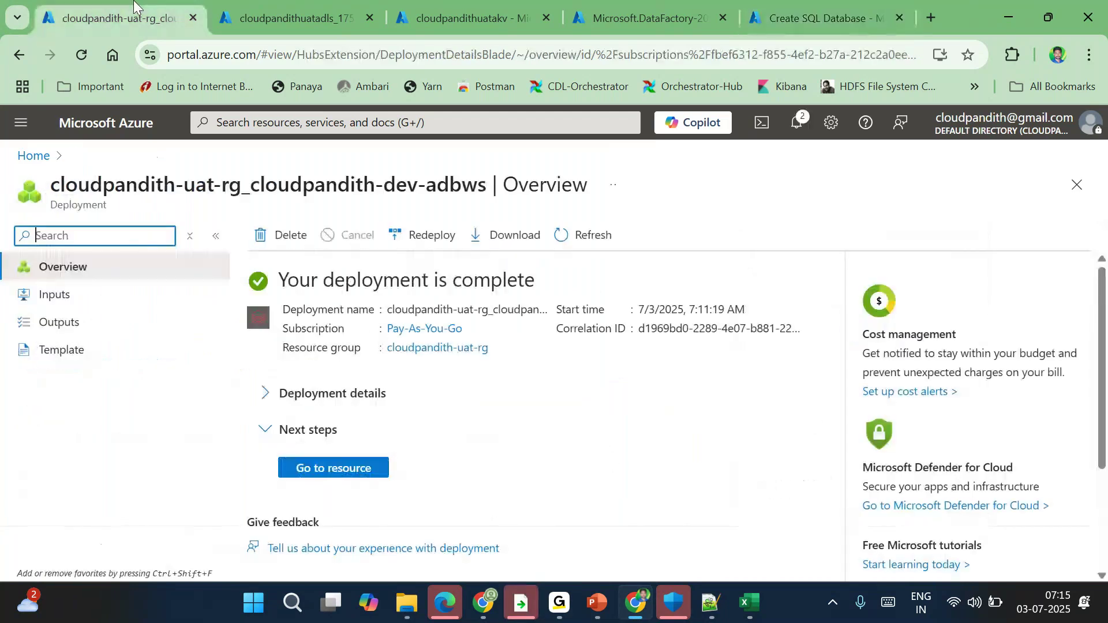
left_click(267, 6)
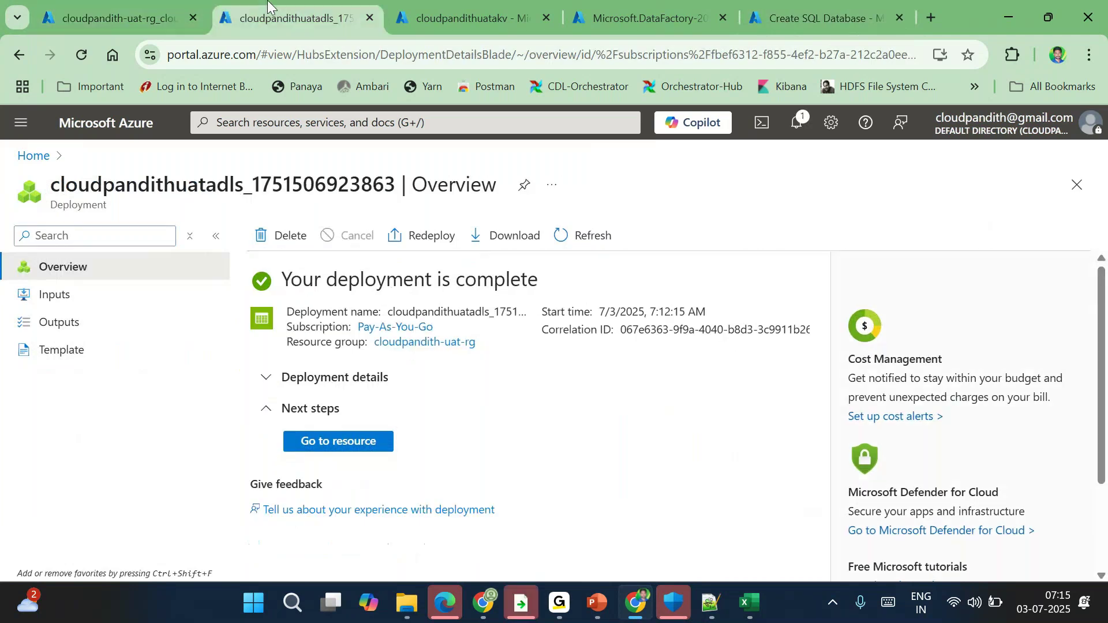
left_click(462, 9)
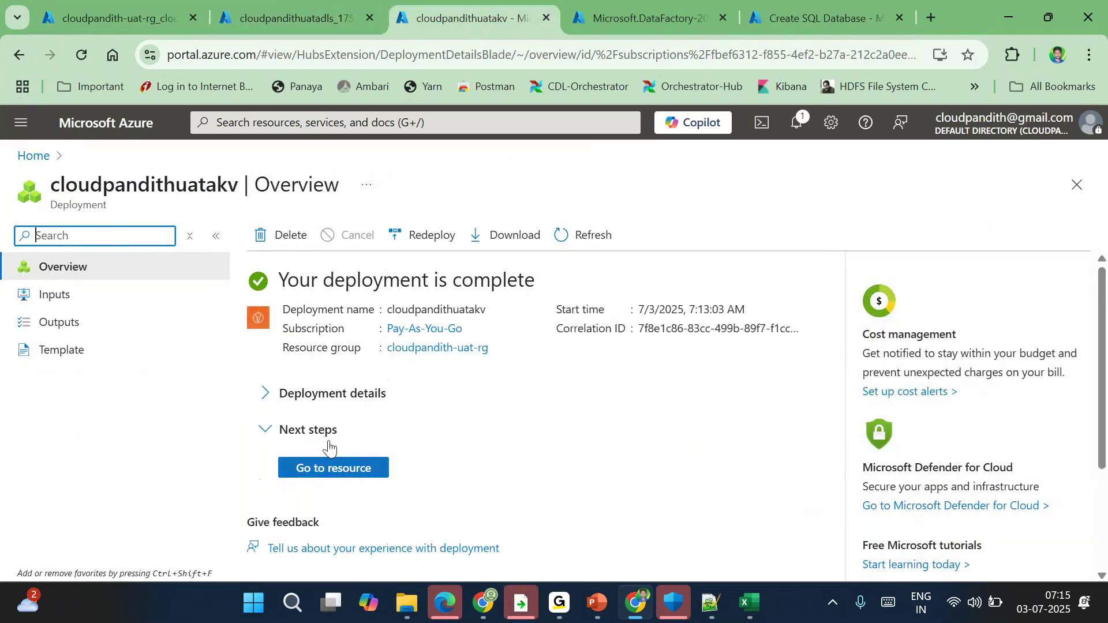
left_click(626, 8)
left_click(826, 5)
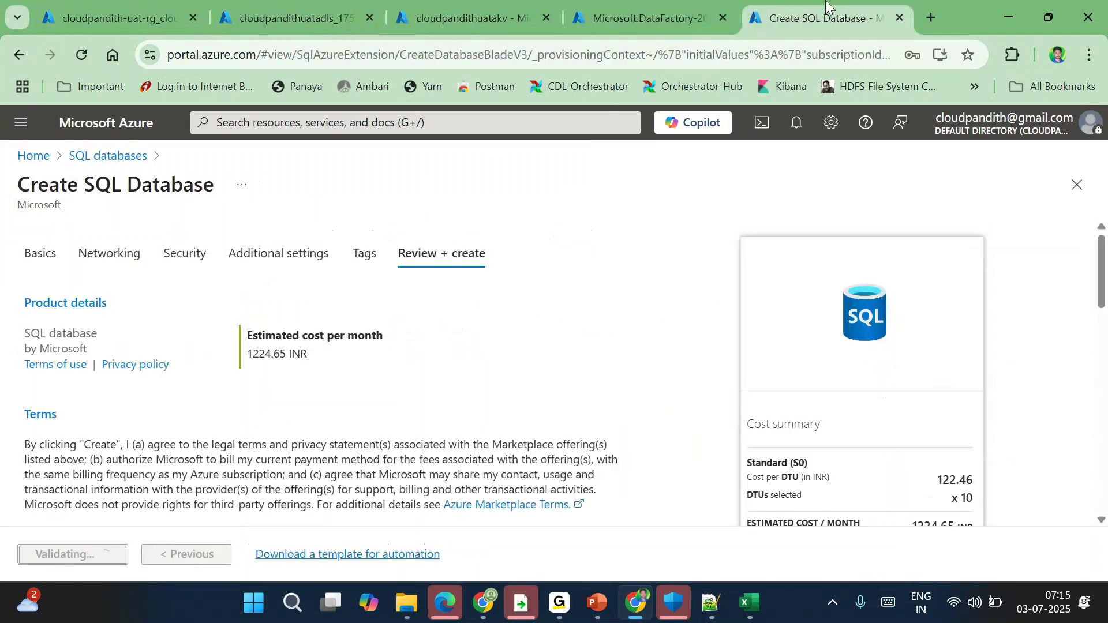
scroll(460, 443, "down", 5)
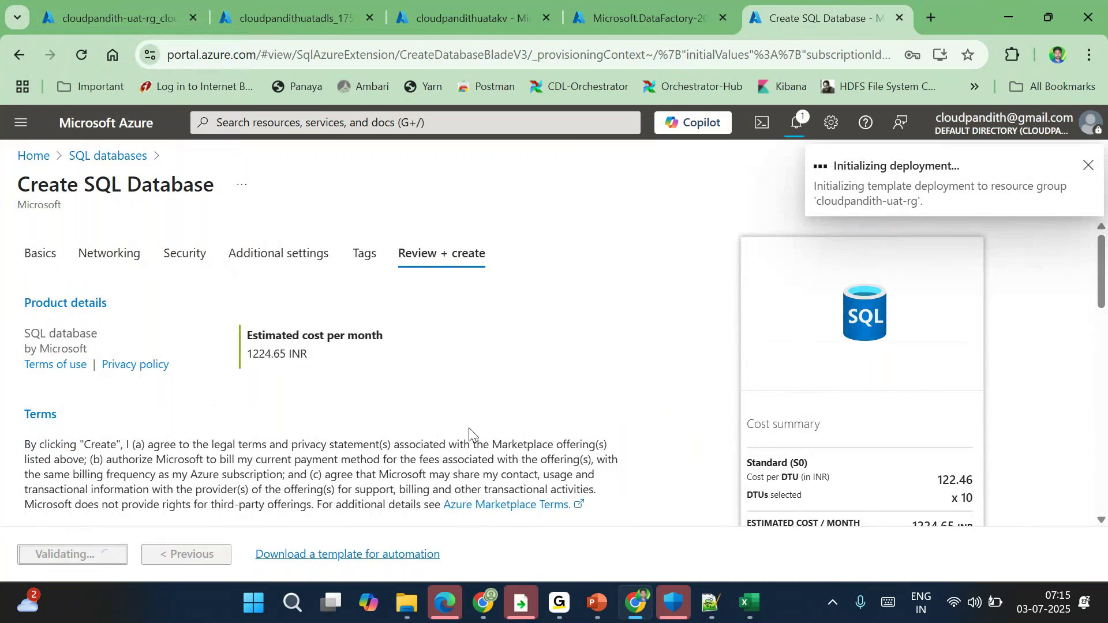
View the Azure Data Factory integration with Azure Databricks slide in PowerPoint, then return to the Azure portal.
mouse_move(596, 603)
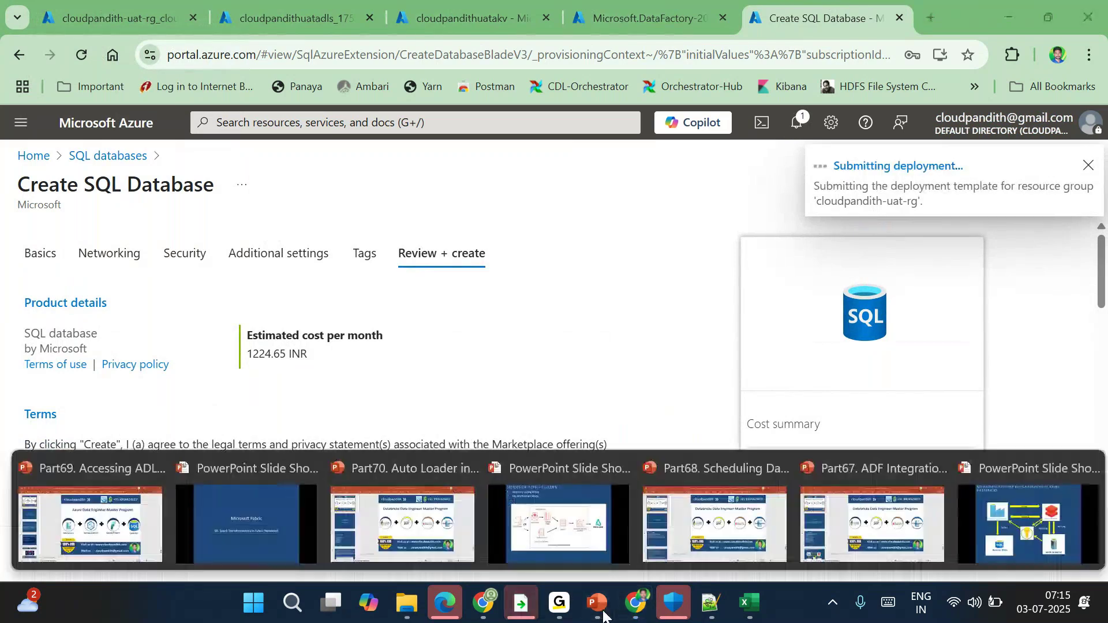
left_click(1061, 510)
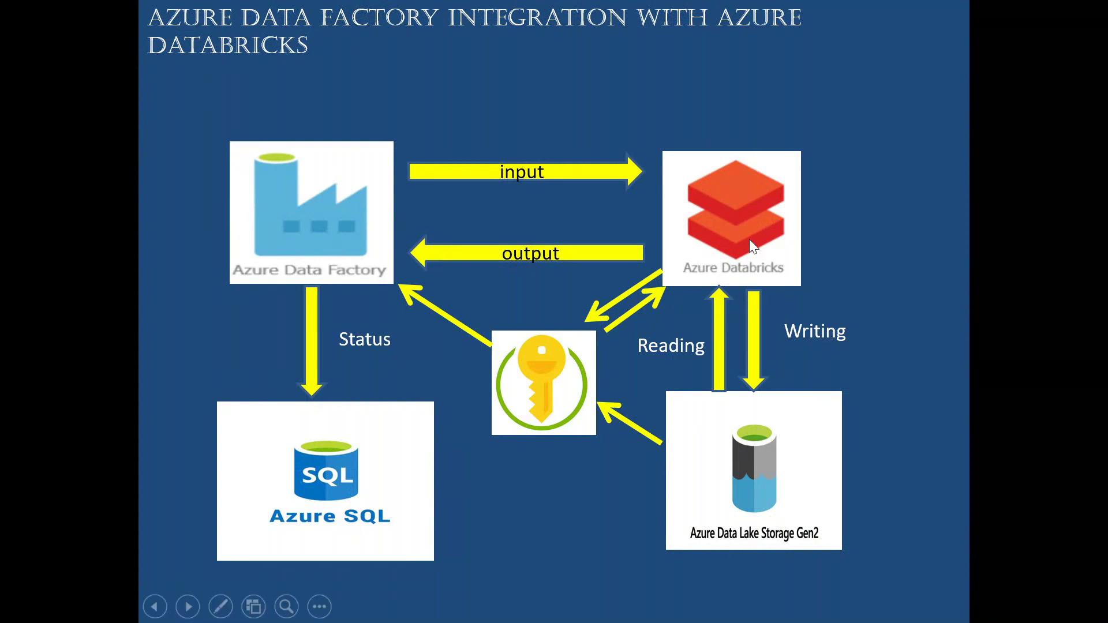
key("alt+Tab")
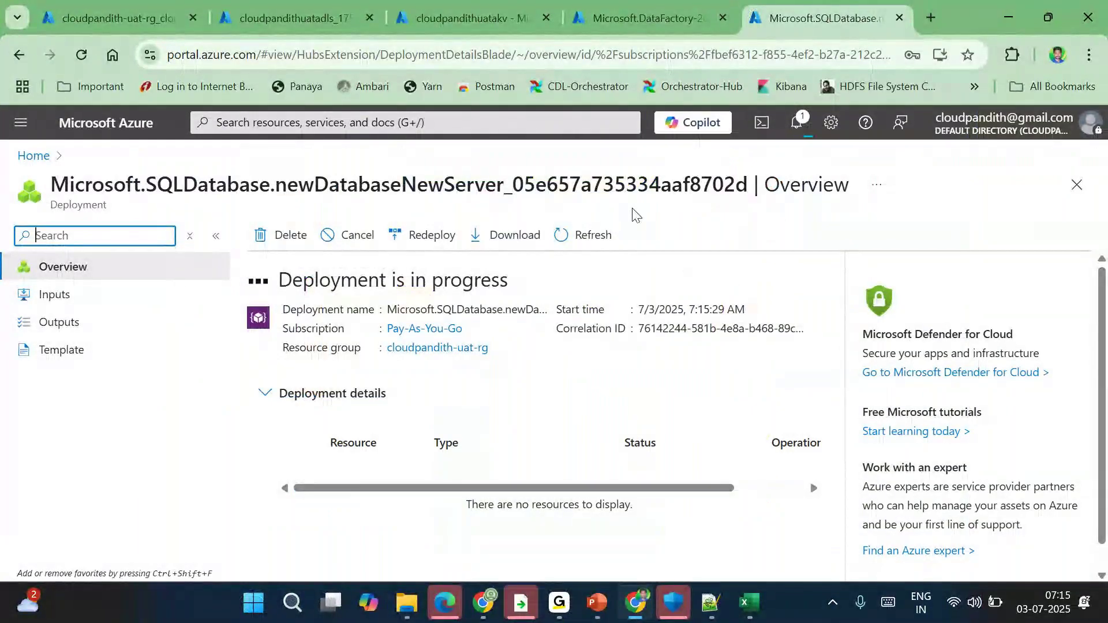
Load portal.azure.com in another browser tab and sign in with the existing account.
left_click(928, 15)
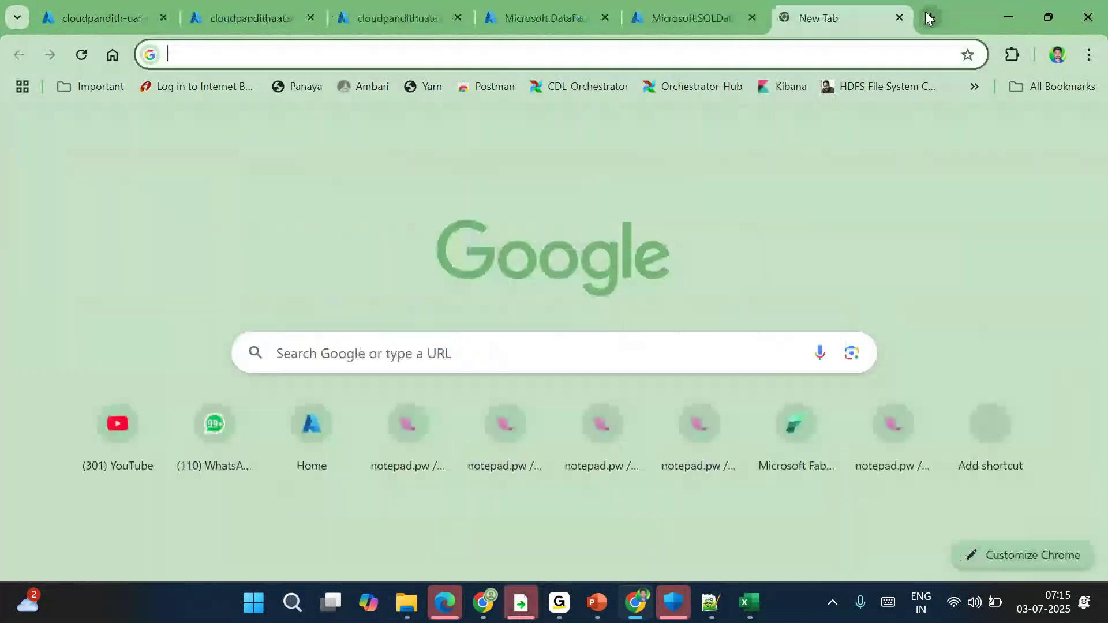
type("po")
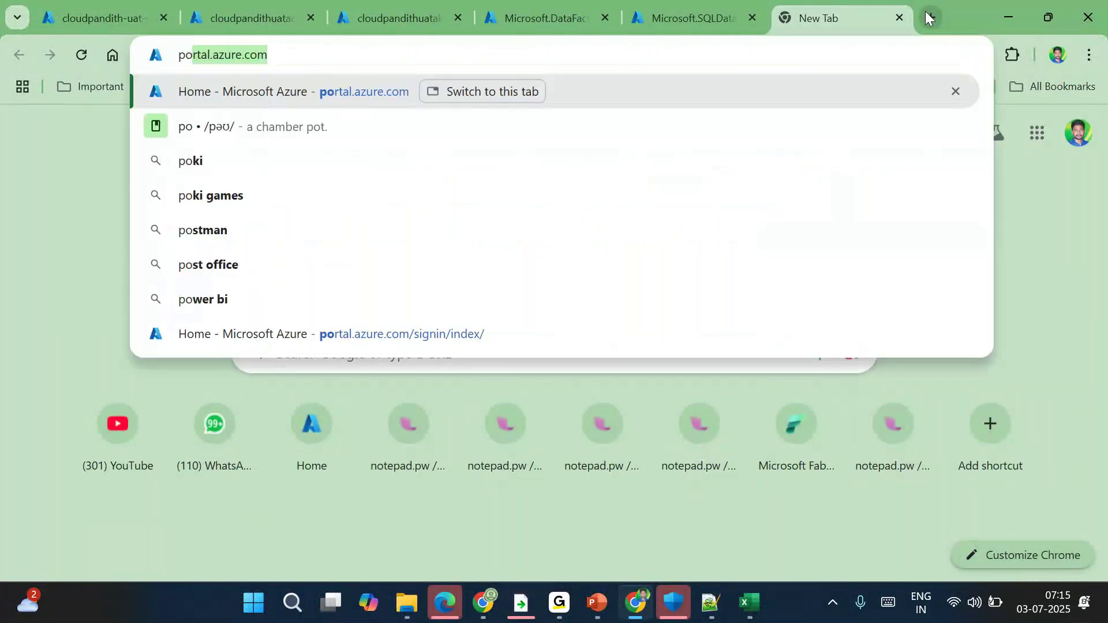
key("Return")
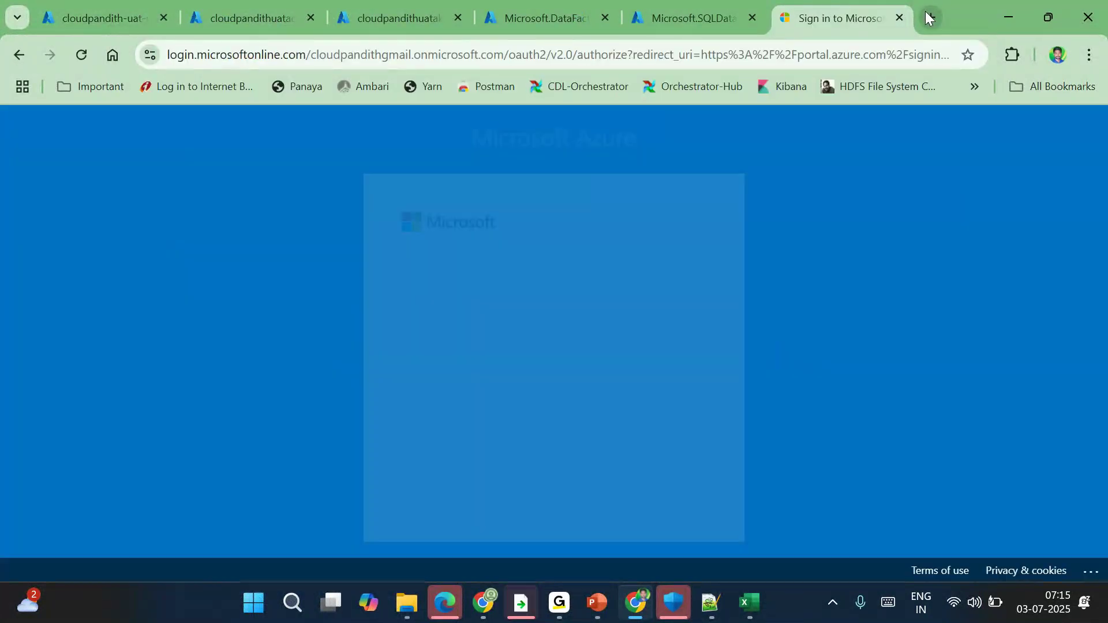
left_click(549, 315)
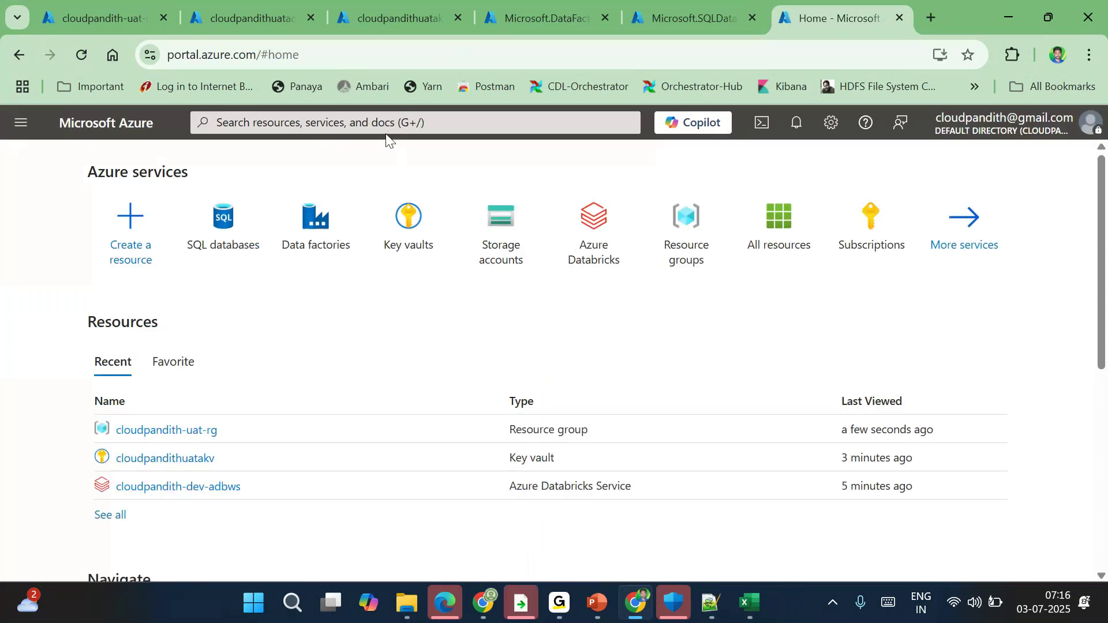
Search the portal for entra, open Microsoft Entra ID and show its app registrations.
left_click(376, 122)
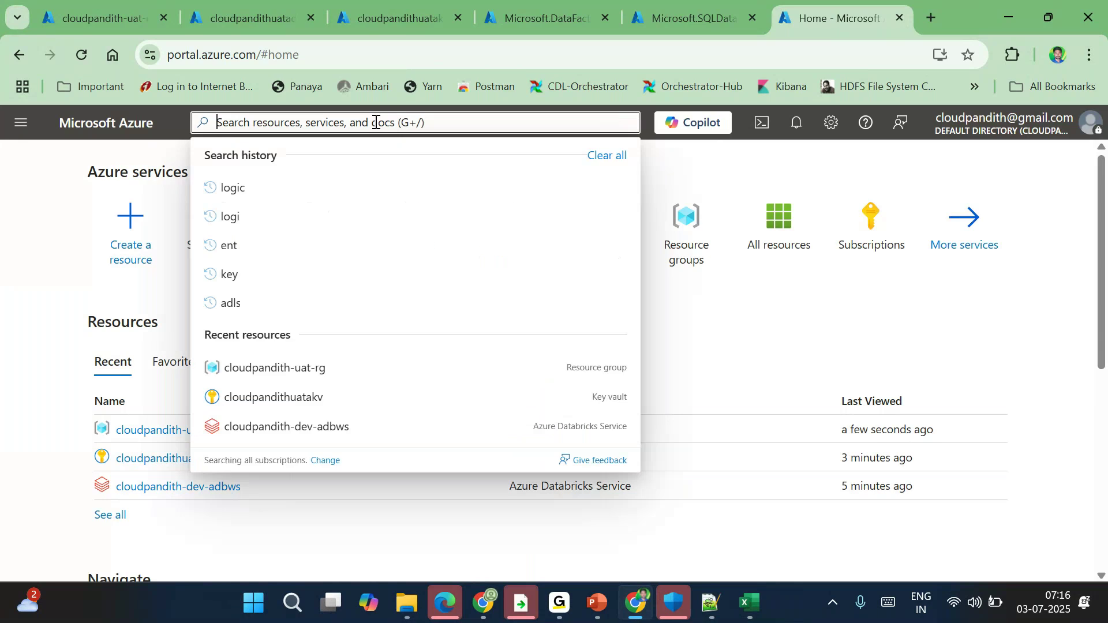
type("entra")
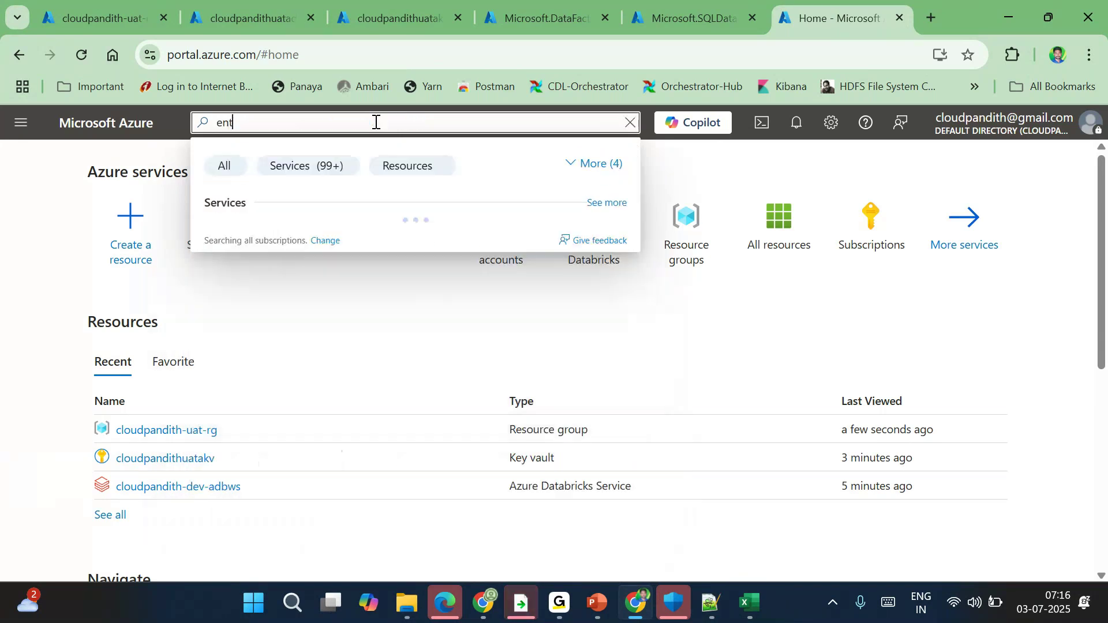
left_click(289, 233)
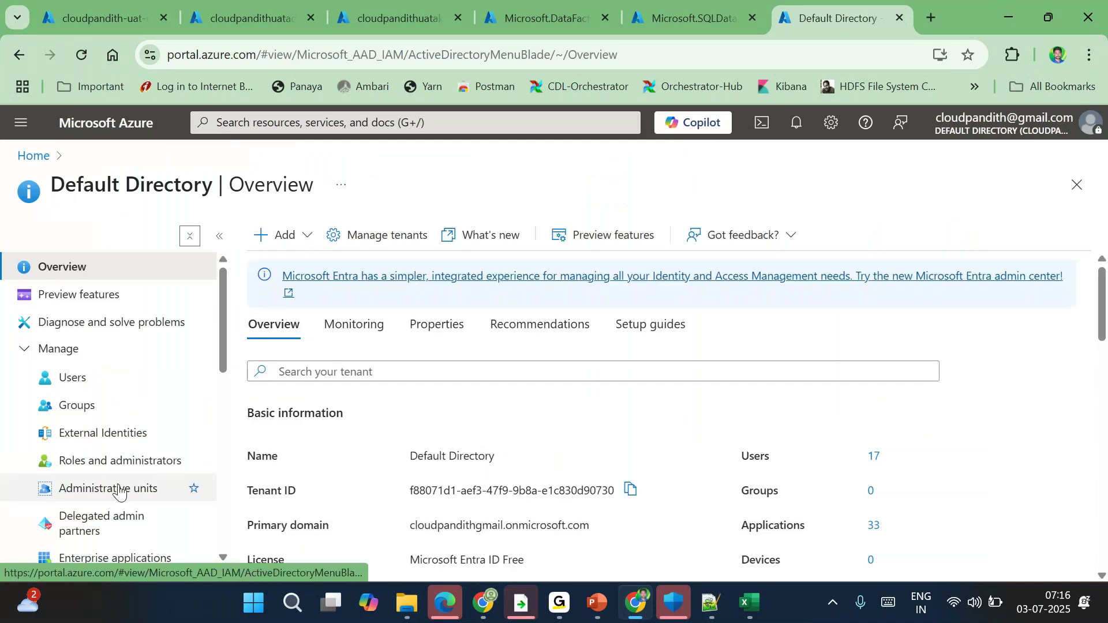
scroll(119, 488, "down", 3)
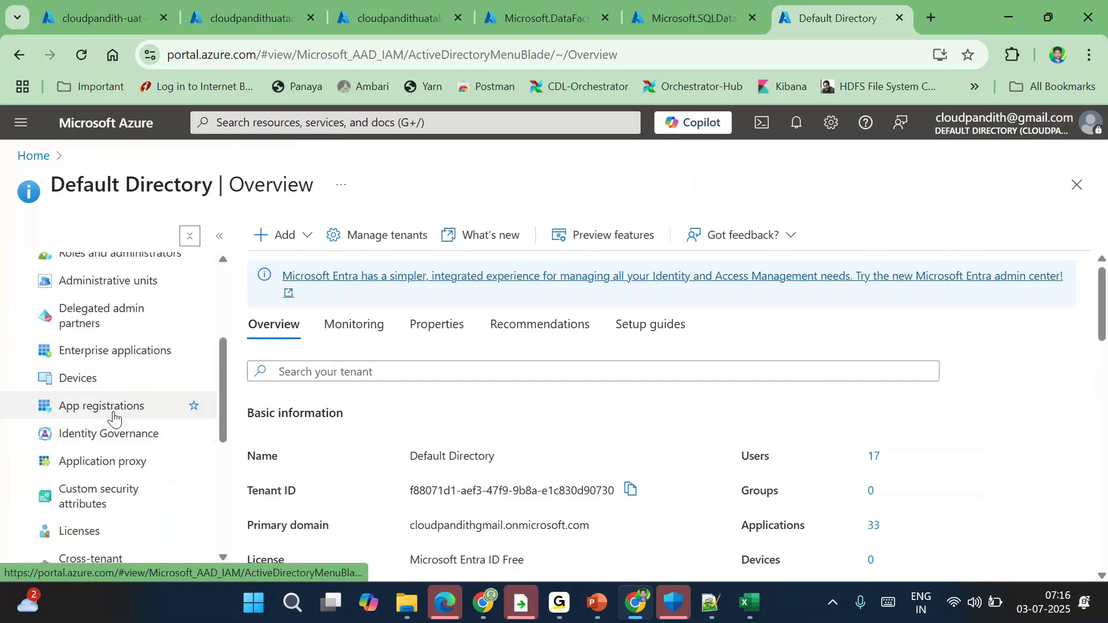
left_click(114, 415)
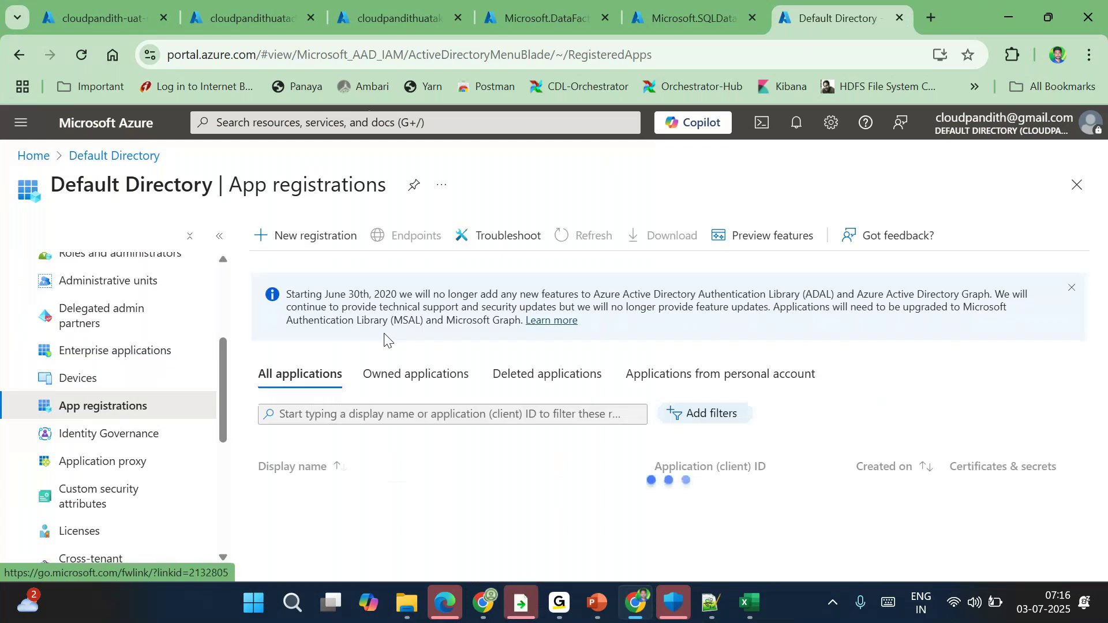
Open the owned app registration cloudpandithuser2 and copy its display name.
left_click(415, 374)
scroll(445, 469, "down", 5)
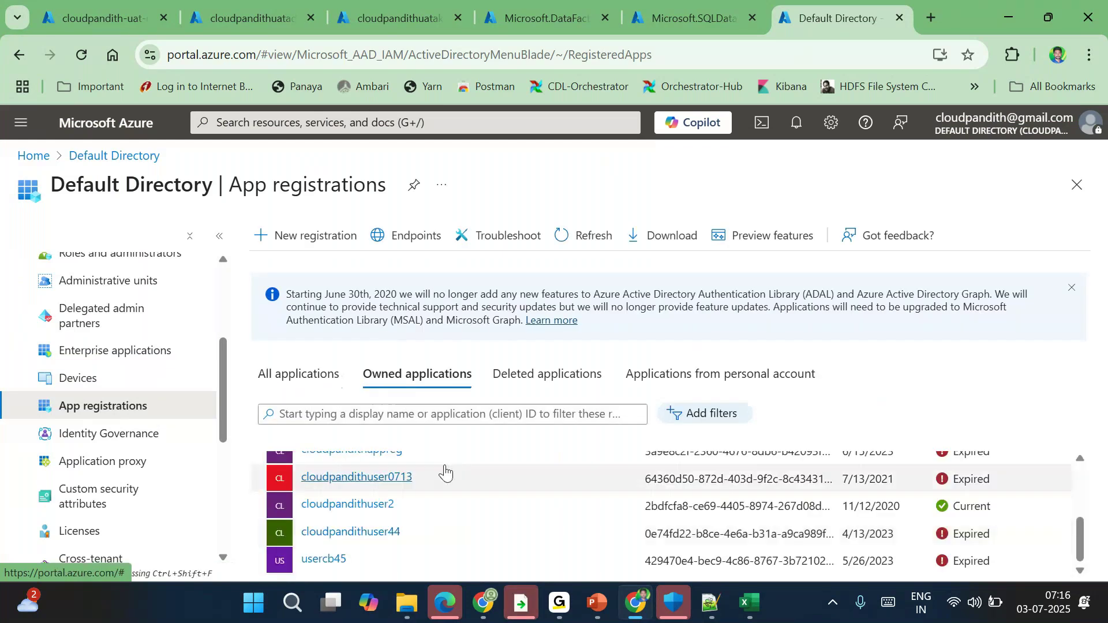
left_click(348, 505)
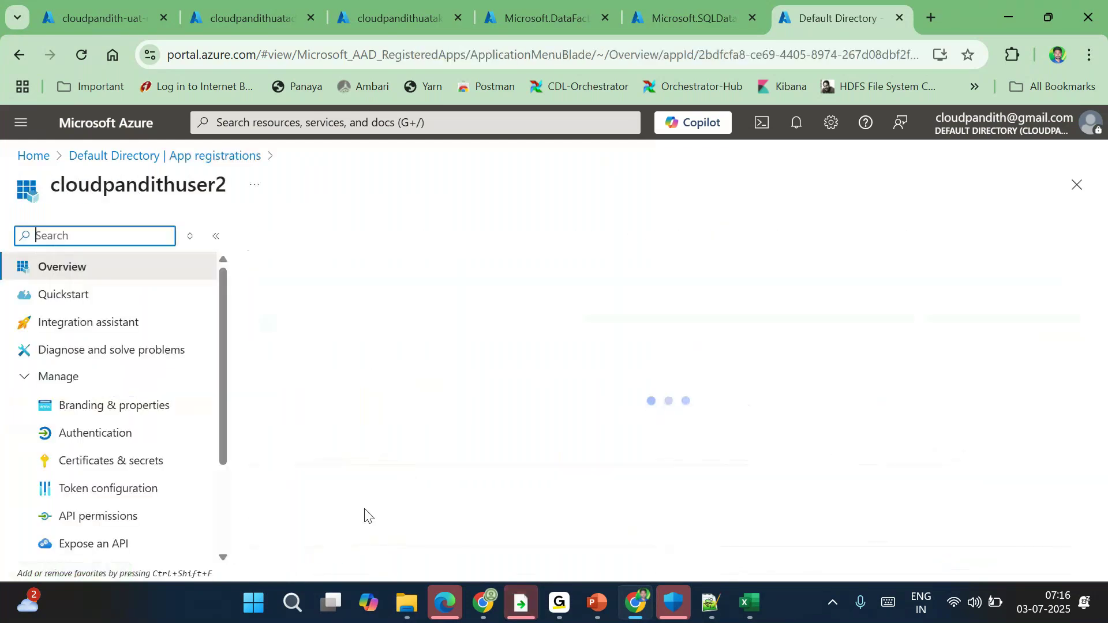
double_click(156, 173)
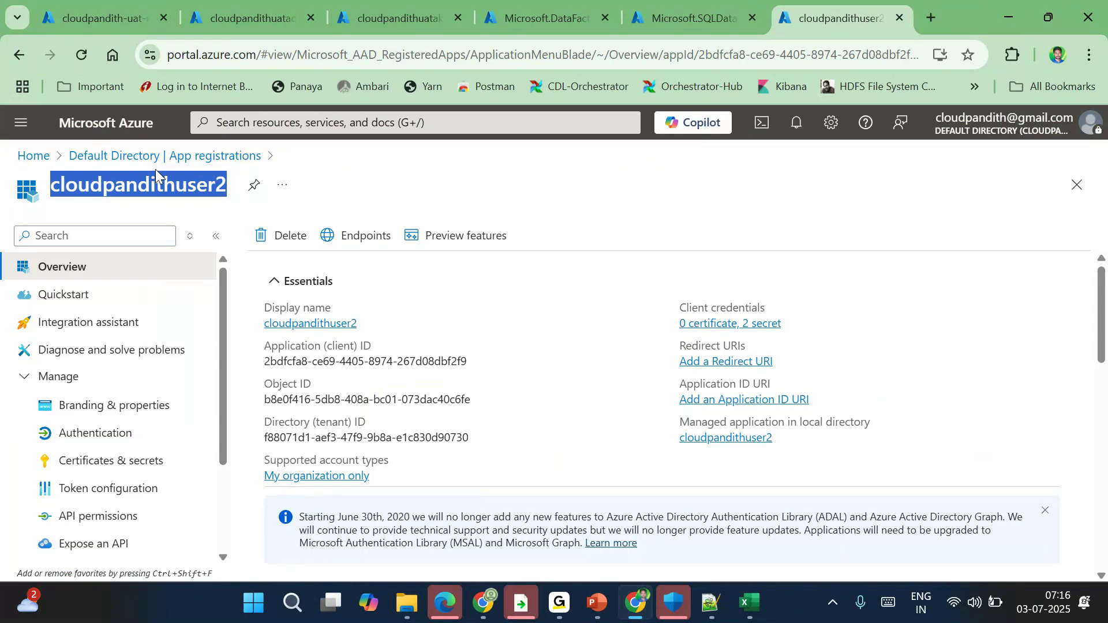
left_click(155, 171)
double_click(156, 171)
key("ctrl+c")
Open the deployed storage account cloudpandithuatadls and start adding a role assignment in its access control.
left_click(249, 18)
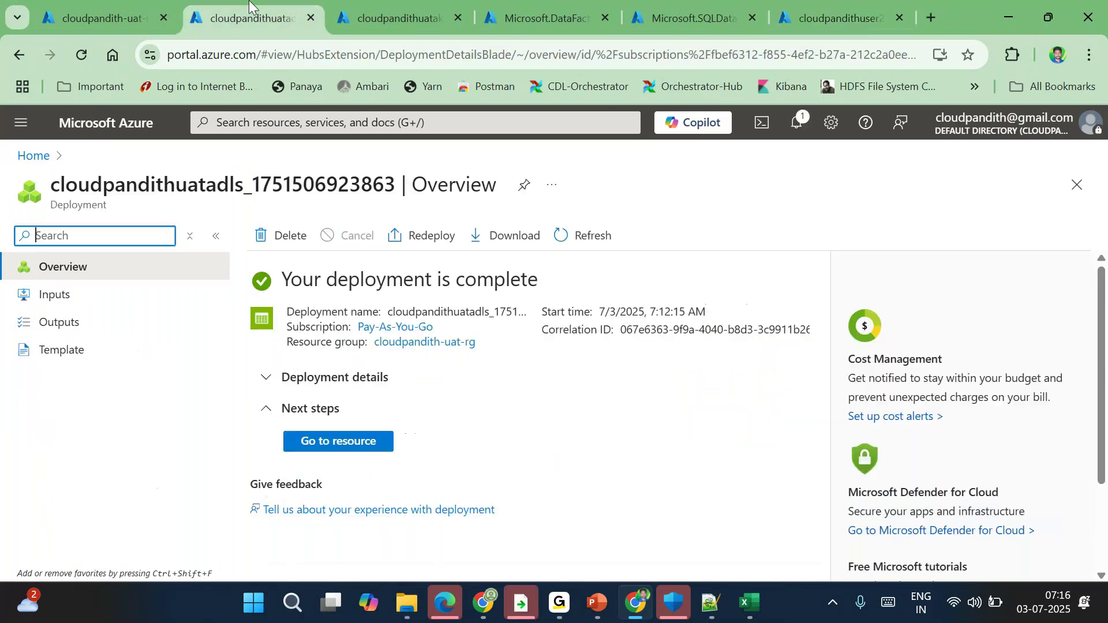
left_click(342, 442)
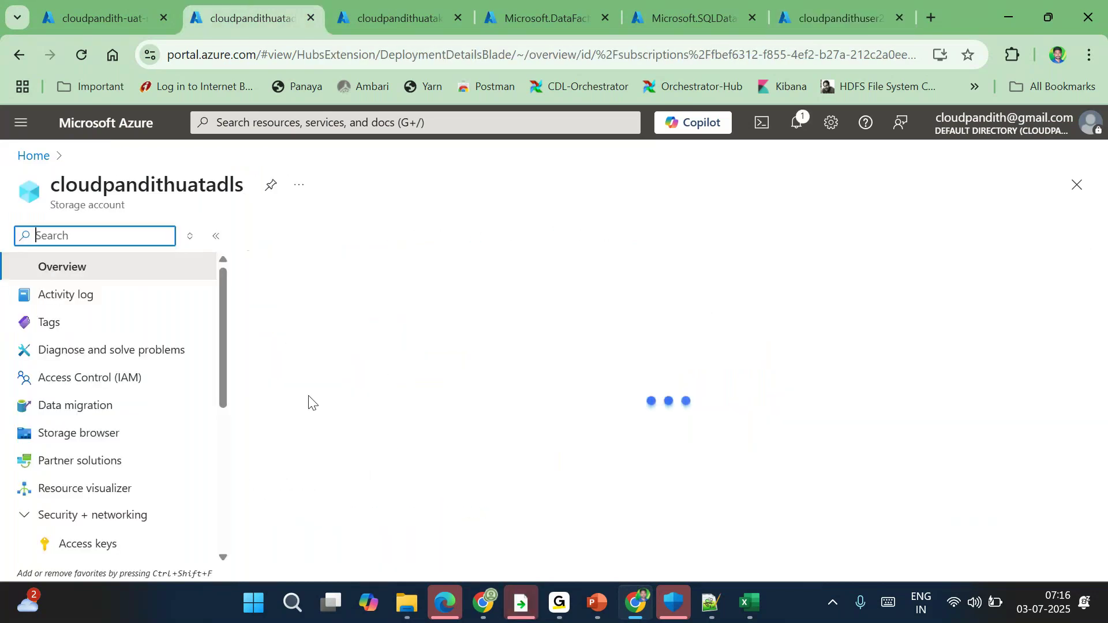
left_click(75, 379)
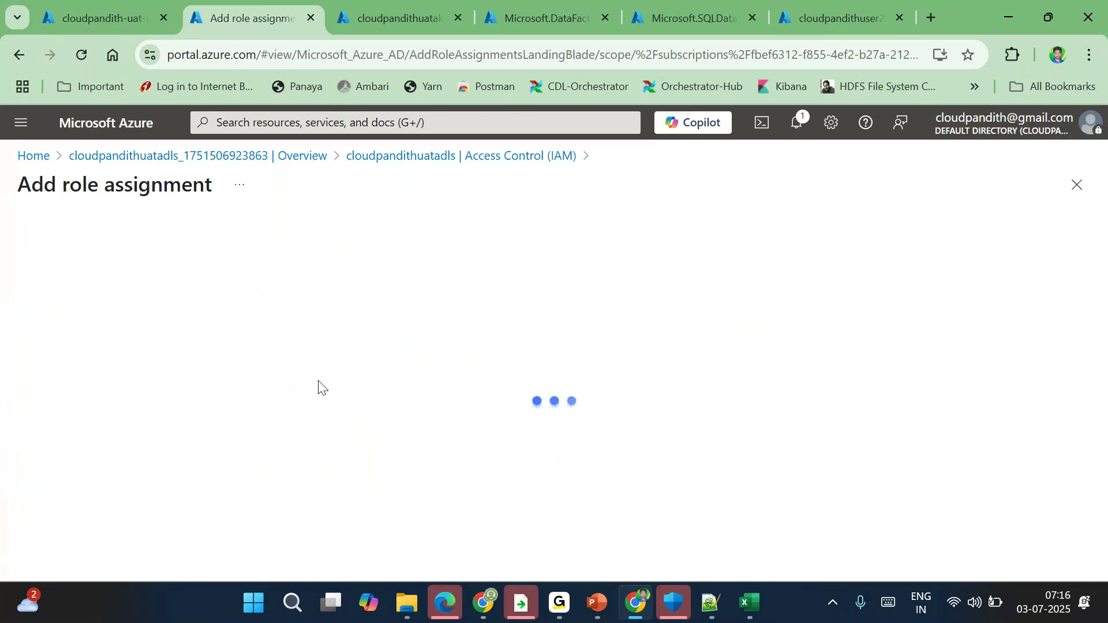
Choose the Storage Blob Data Contributor role for the assignment and proceed to its members.
scroll(234, 474, "down", 7)
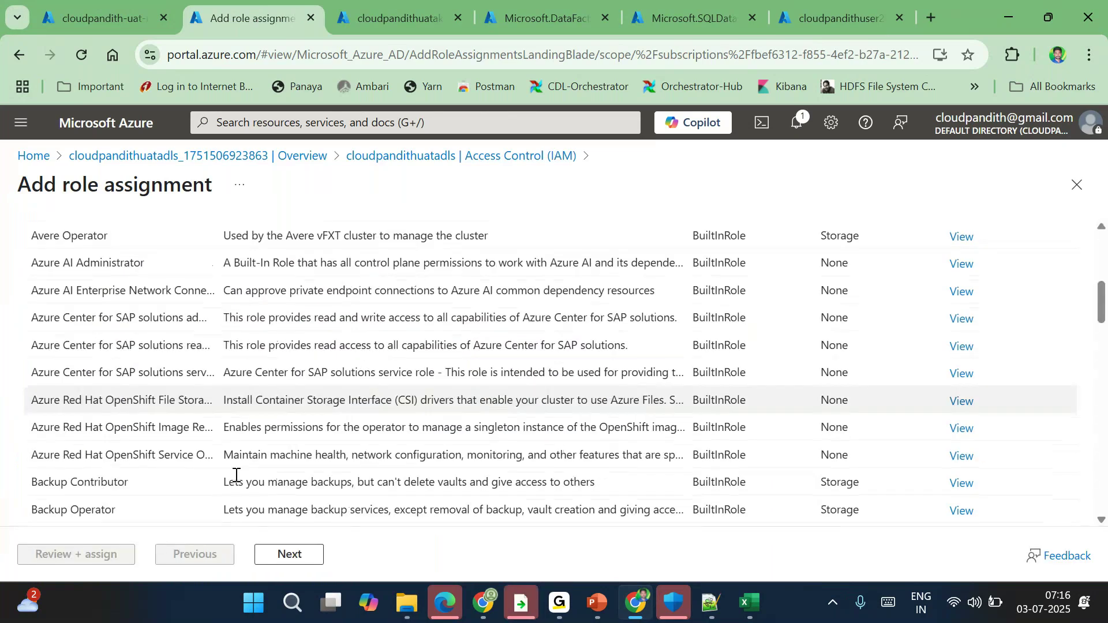
scroll(236, 474, "down", 10)
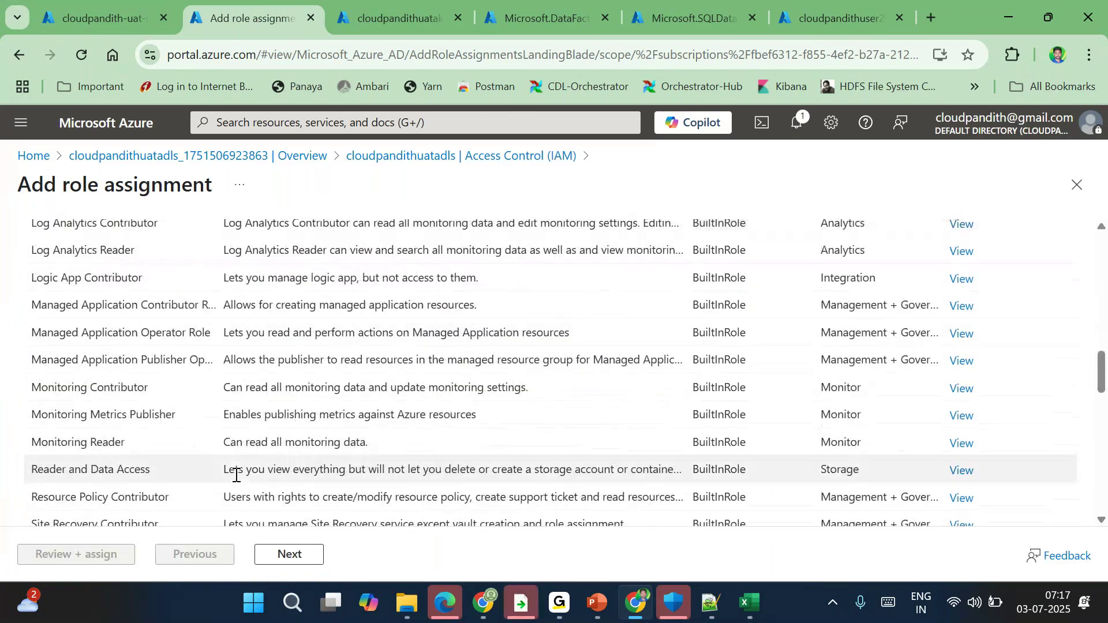
scroll(236, 475, "down", 2)
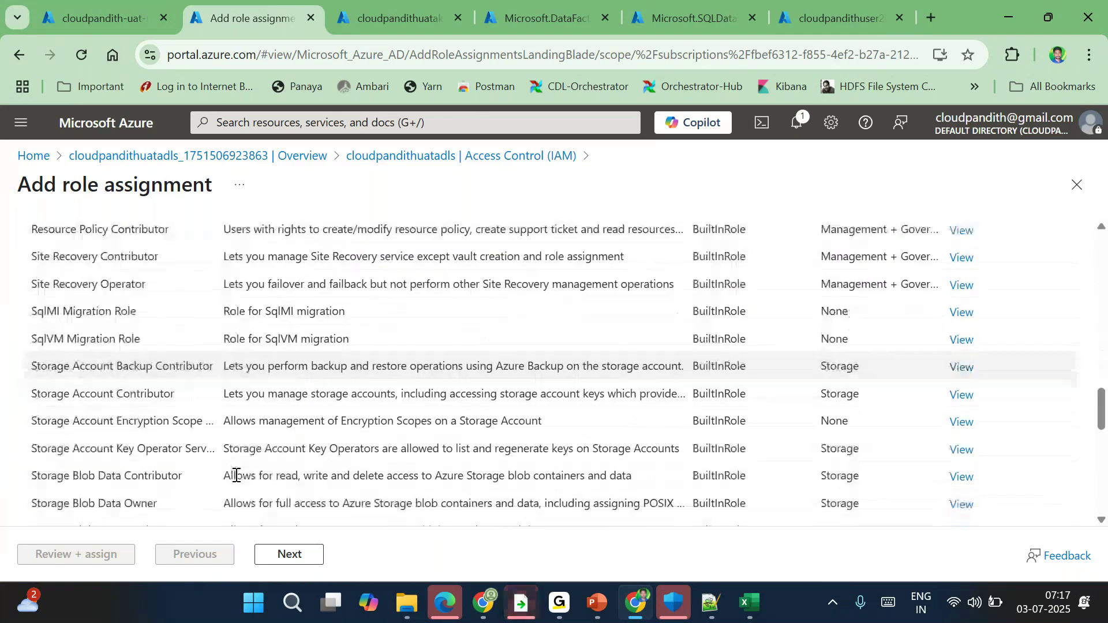
scroll(236, 474, "down", 1)
left_click_drag(230, 446, 314, 449)
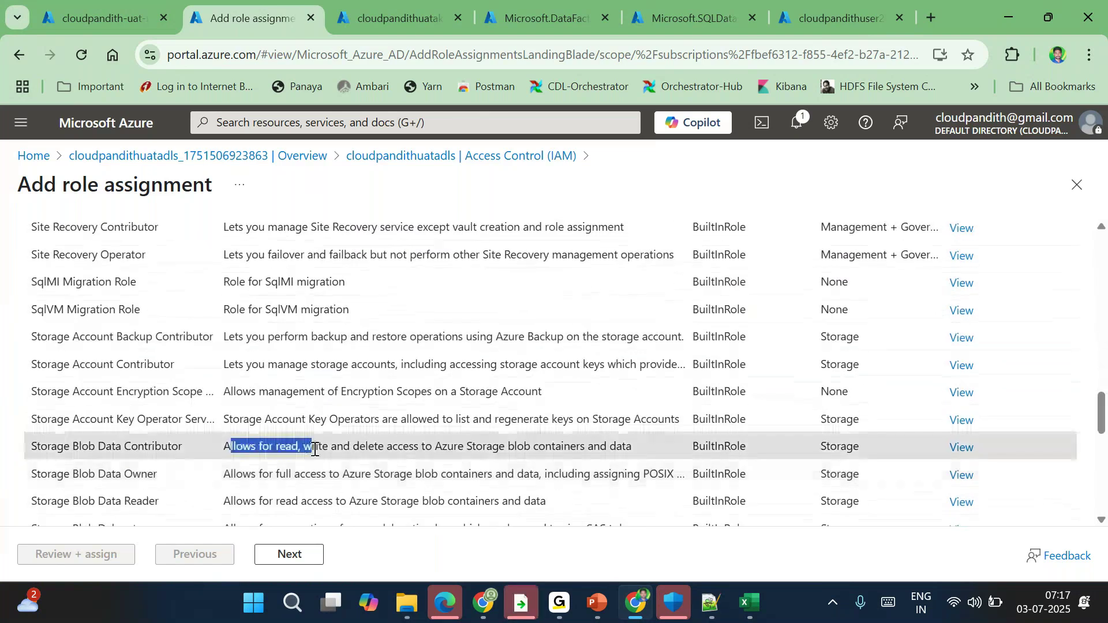
left_click(314, 450)
left_click(293, 553)
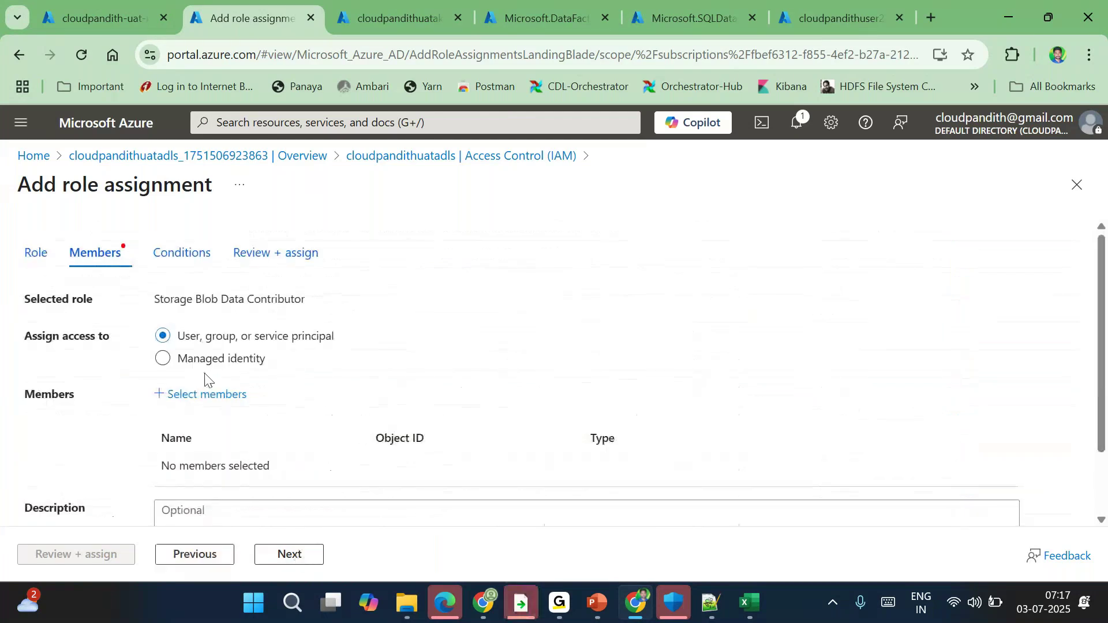
Add the application cloudpandithuser2 as the member, then review and assign the role on the storage account.
left_click(196, 395)
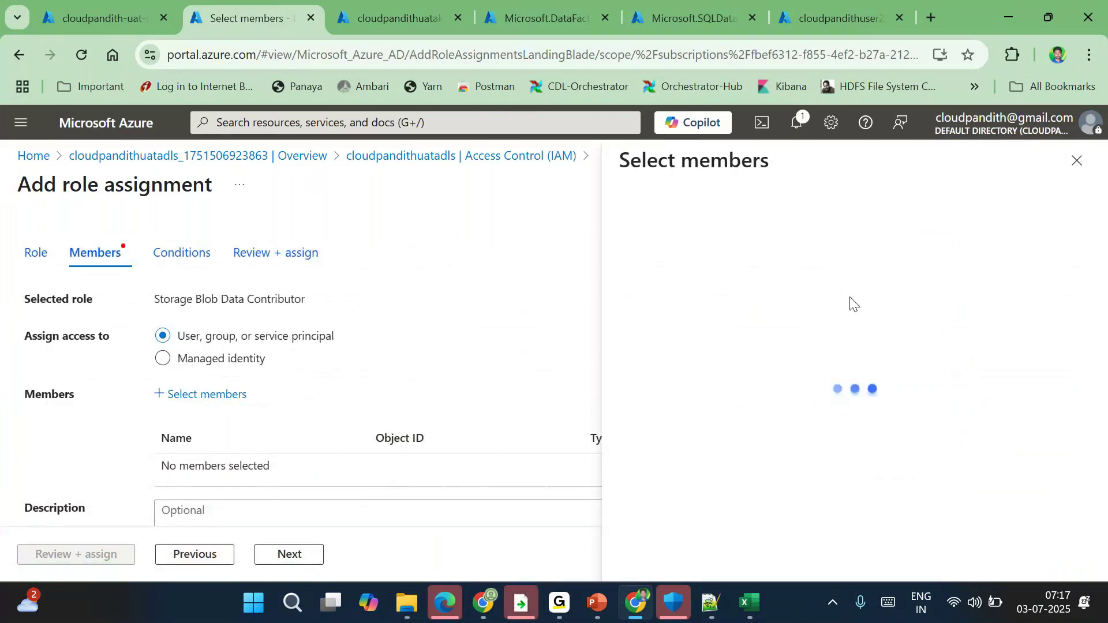
left_click(774, 223)
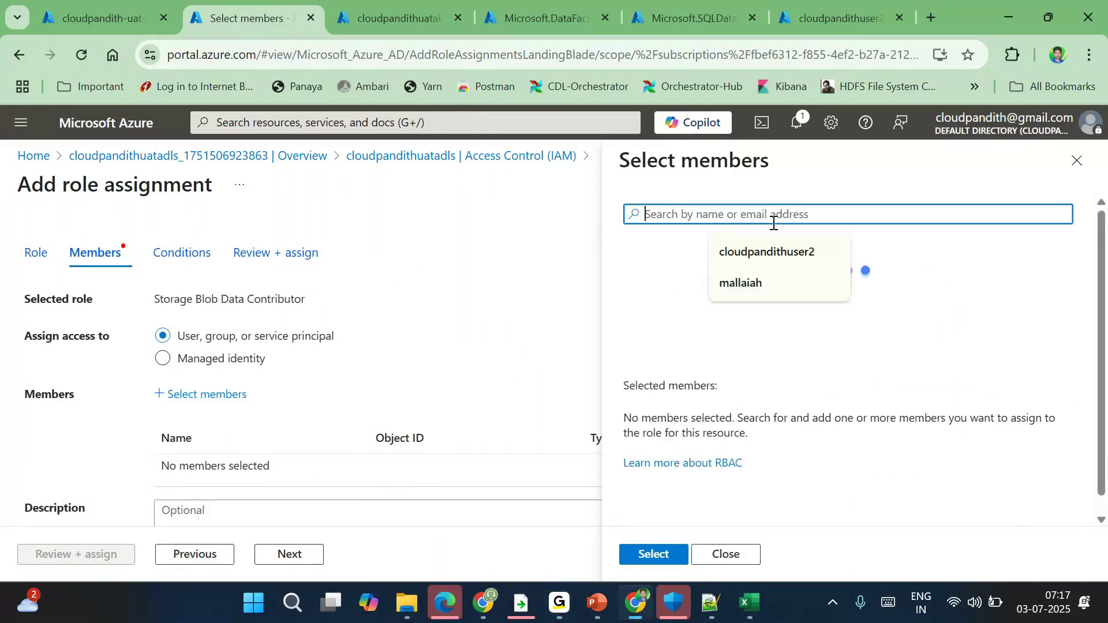
key("ctrl+v")
left_click(749, 258)
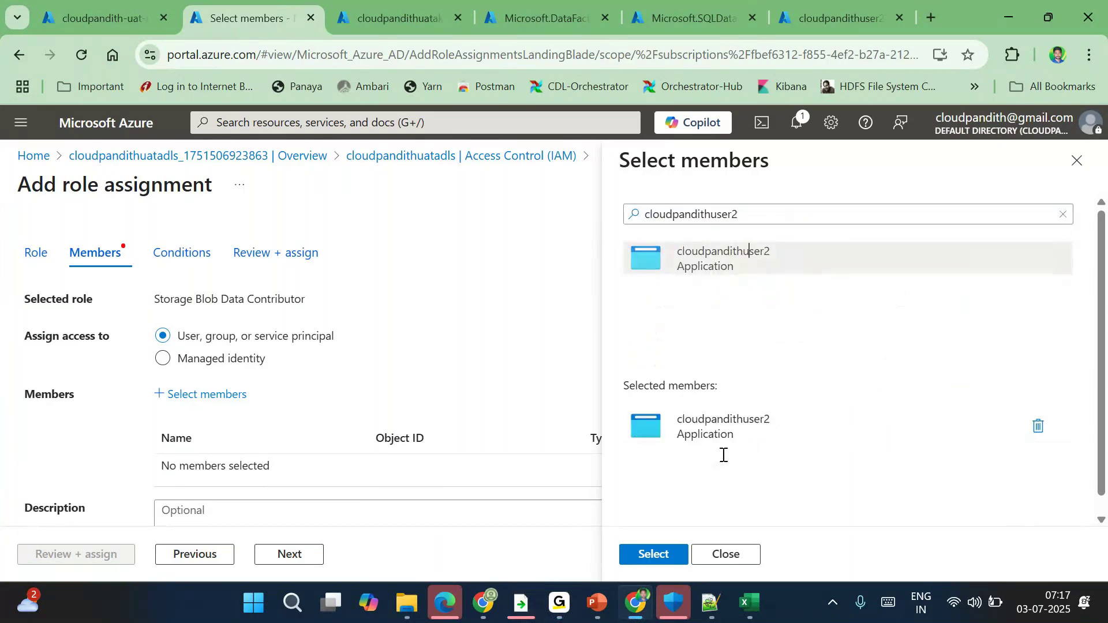
left_click(650, 554)
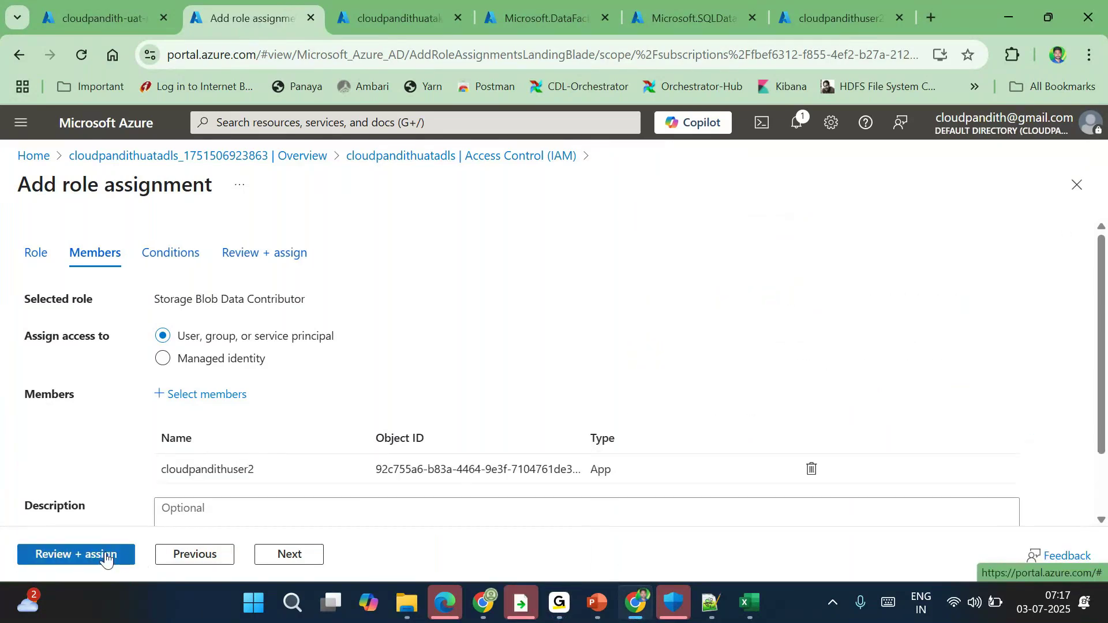
left_click(106, 554)
left_click(106, 554)
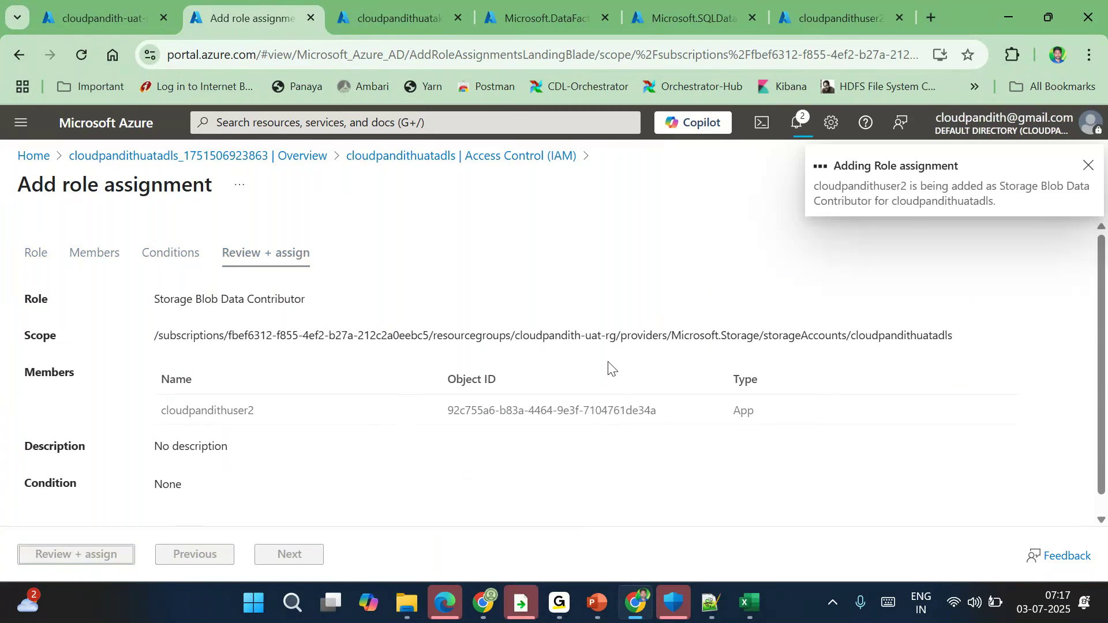
Create a client secret for the cloudpandithuser2 app registration with the recommended 180-day expiry and highlight its value.
left_click(837, 6)
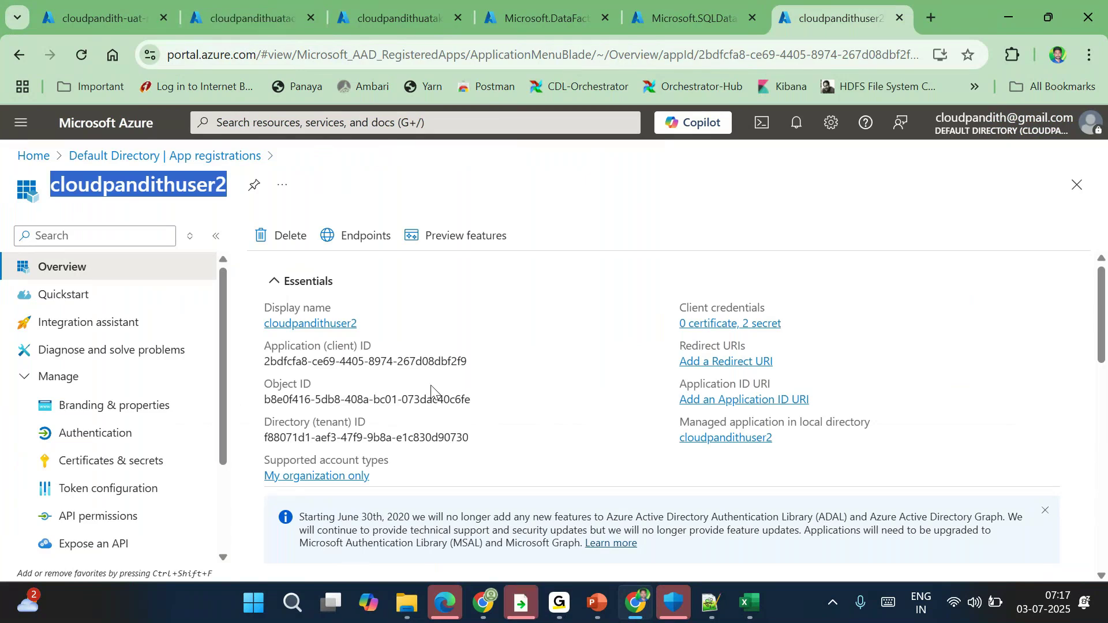
double_click(149, 190)
left_click_drag(271, 346, 370, 348)
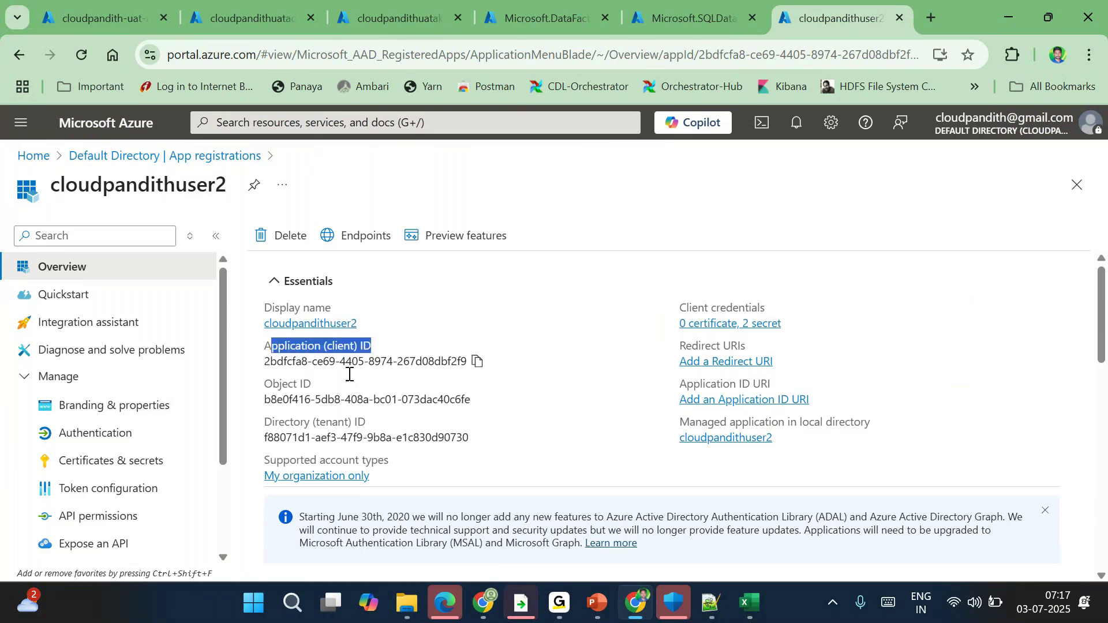
left_click(96, 464)
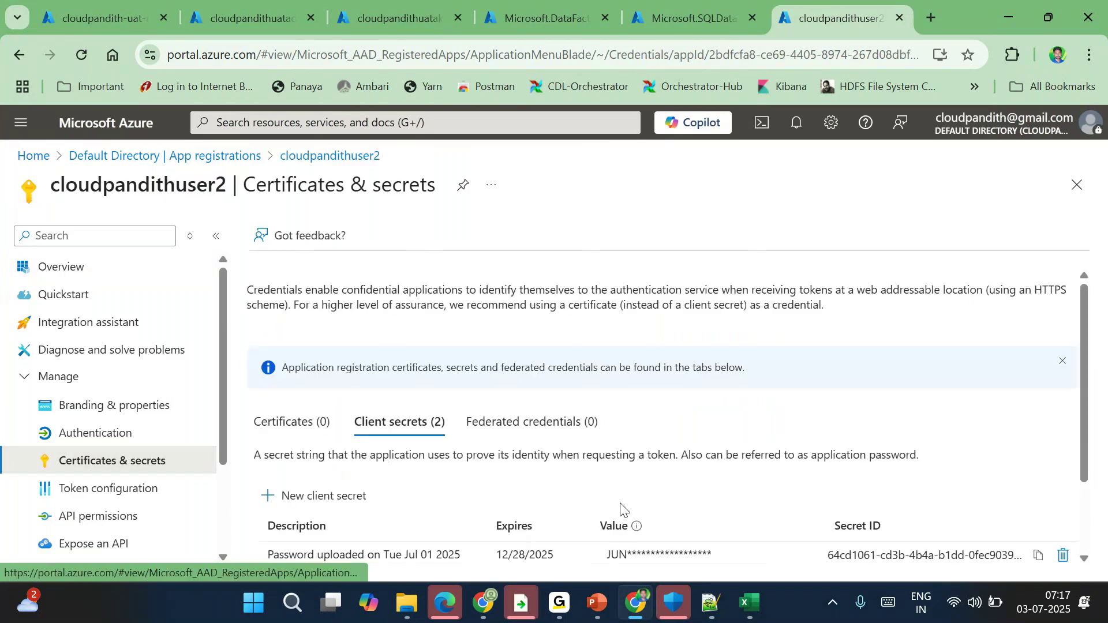
scroll(472, 449, "down", 2)
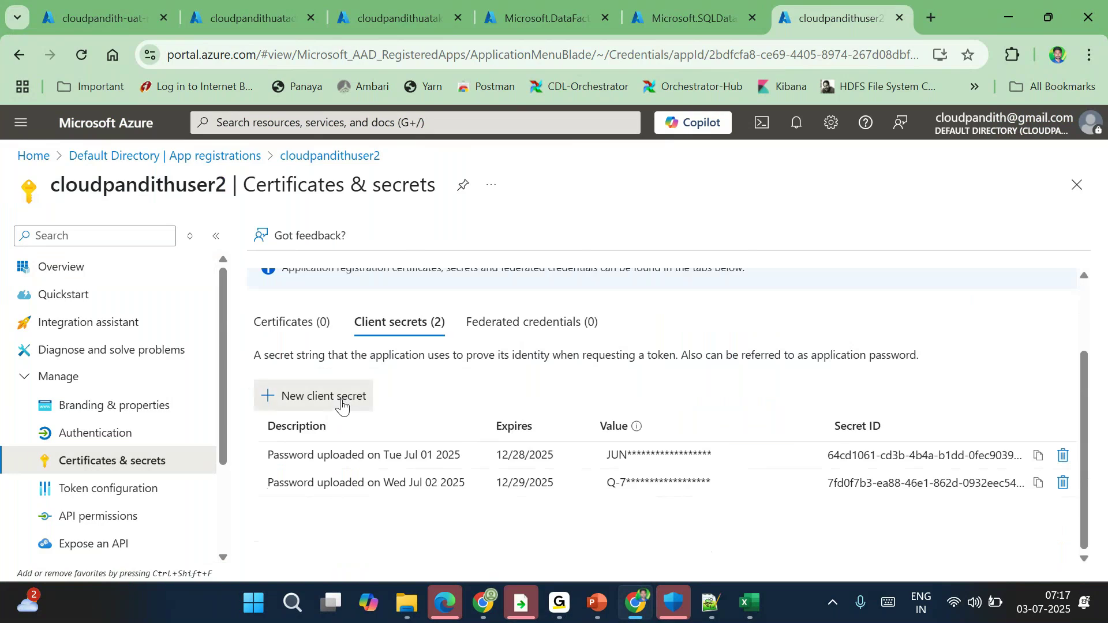
left_click(342, 407)
left_click(639, 555)
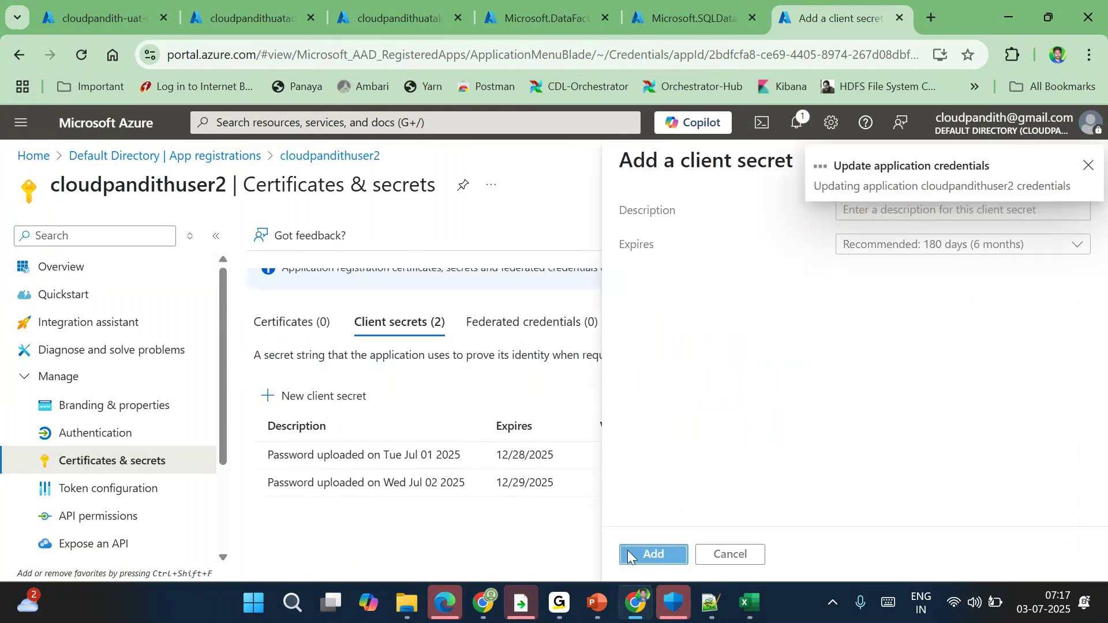
left_click_drag(611, 511, 726, 510)
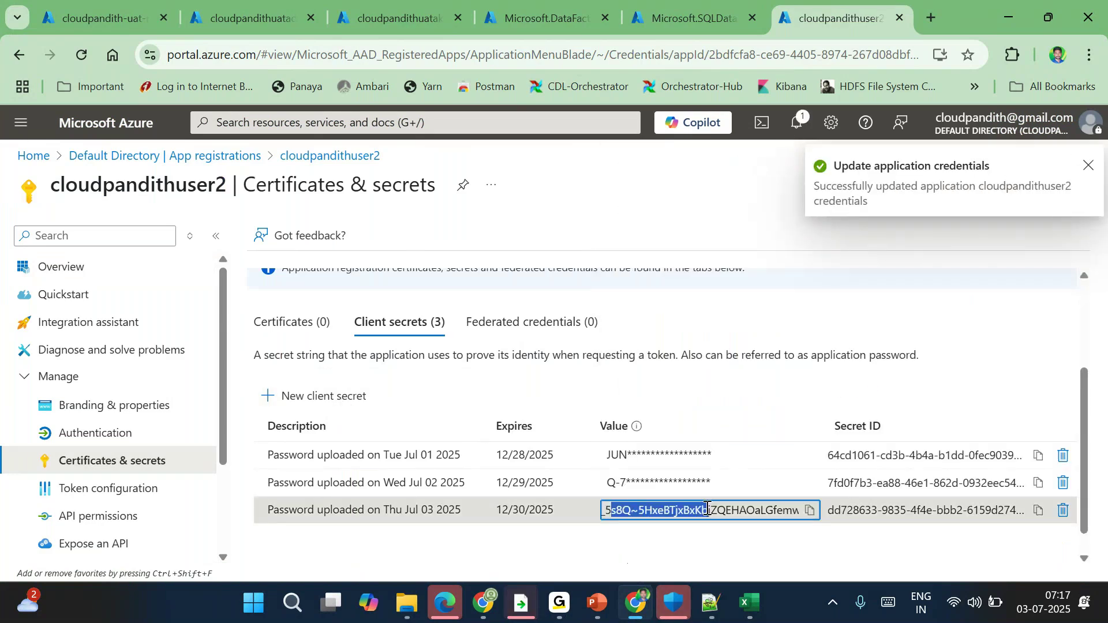
Review the application (client) ID, directory (tenant) ID and name in the cloudpandithuser2 overview.
left_click(75, 271)
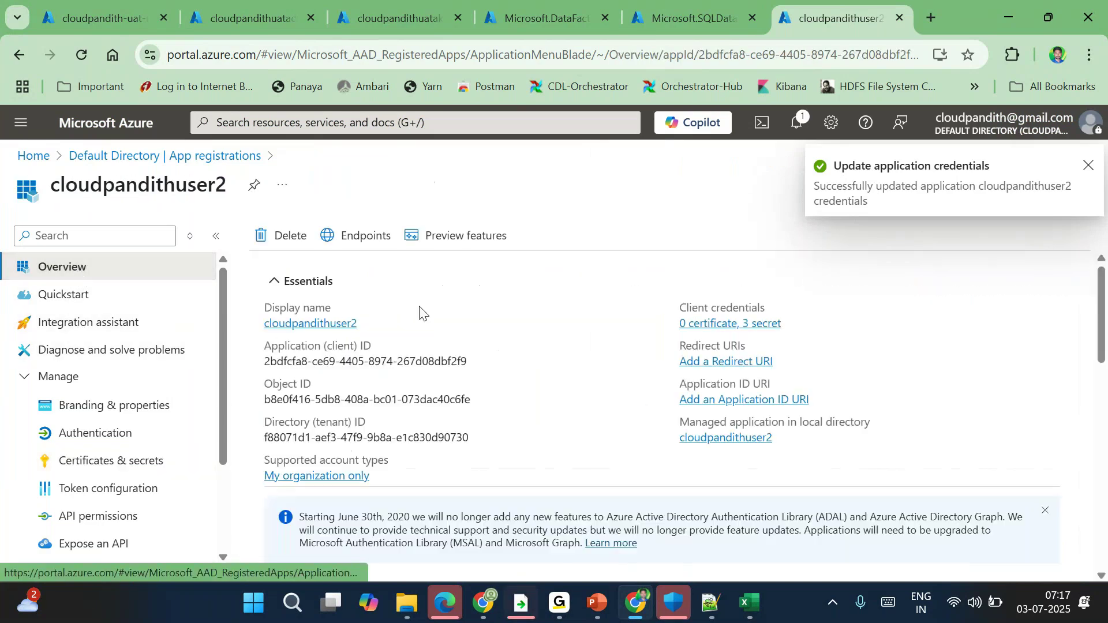
left_click_drag(312, 361, 359, 358)
left_click_drag(273, 437, 346, 438)
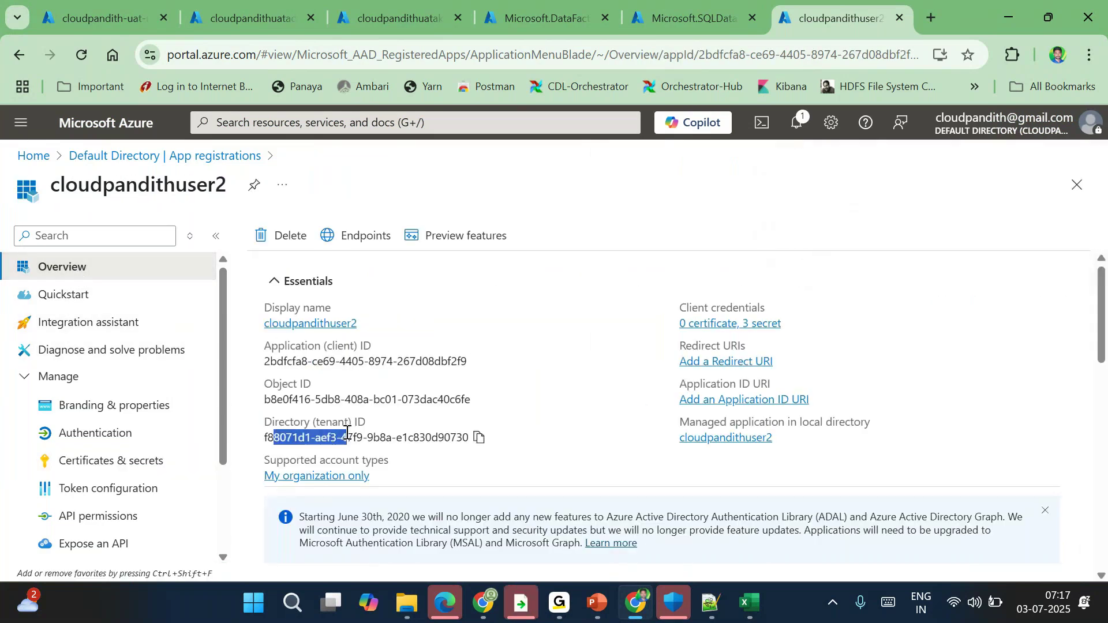
double_click(88, 187)
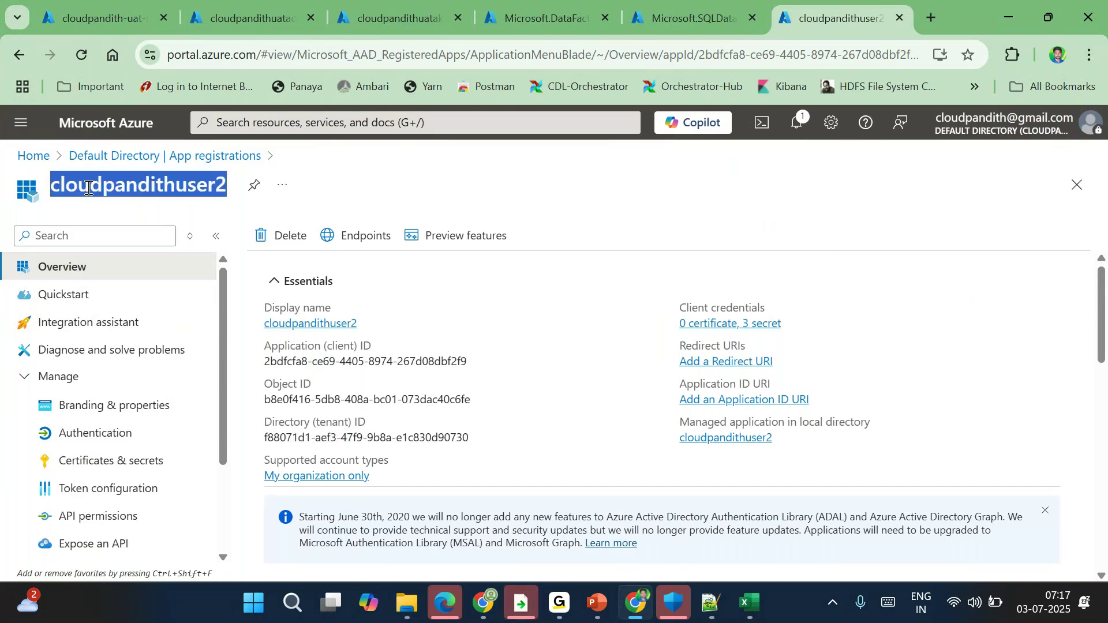
Launch the cloudpandith-dev-adbws Databricks workspace, sign in with the existing account and close its leftover portal tab.
left_click(264, 6)
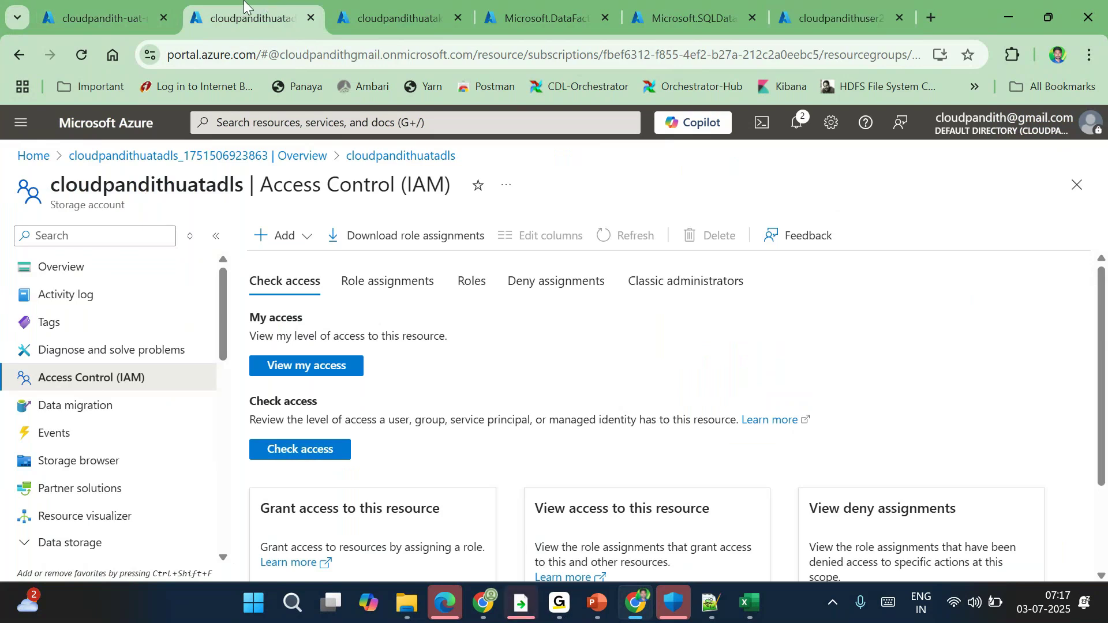
left_click(106, 15)
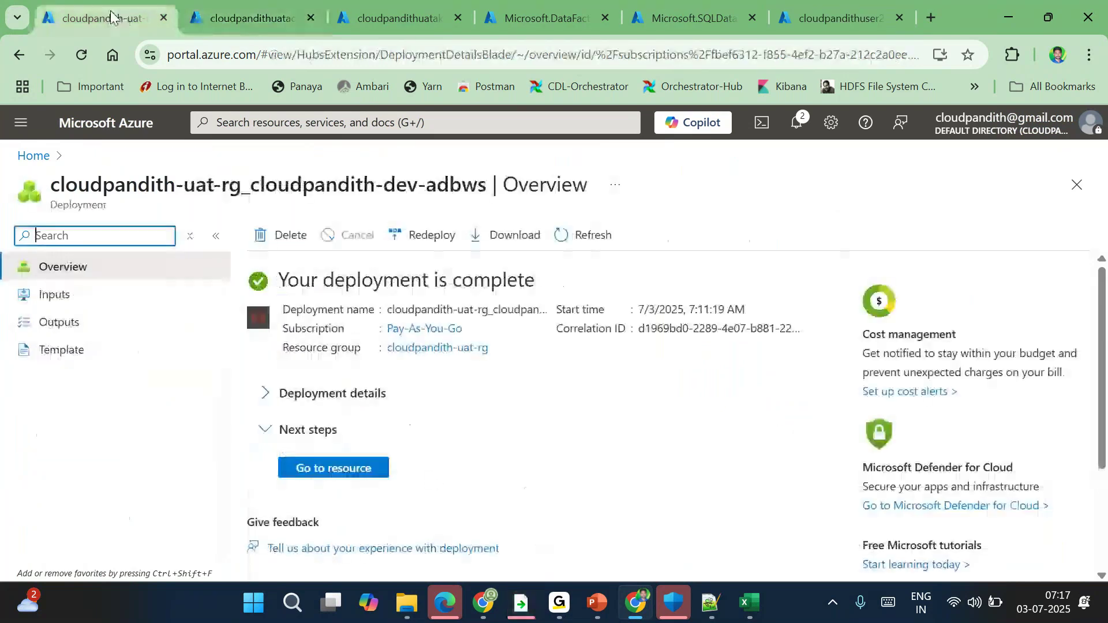
left_click(341, 468)
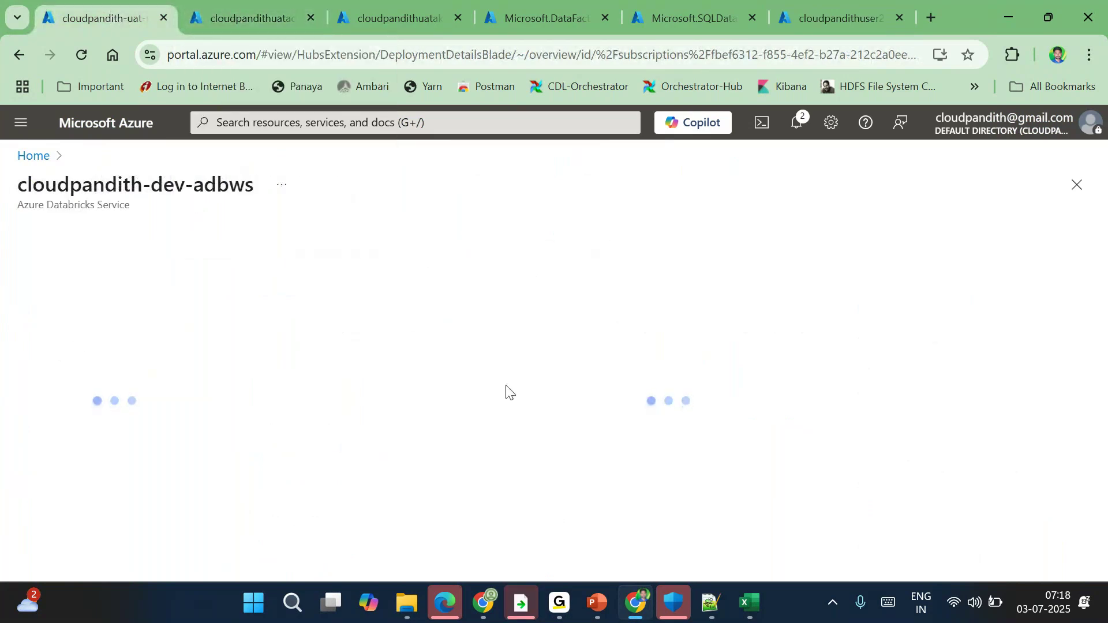
scroll(508, 404, "down", 3)
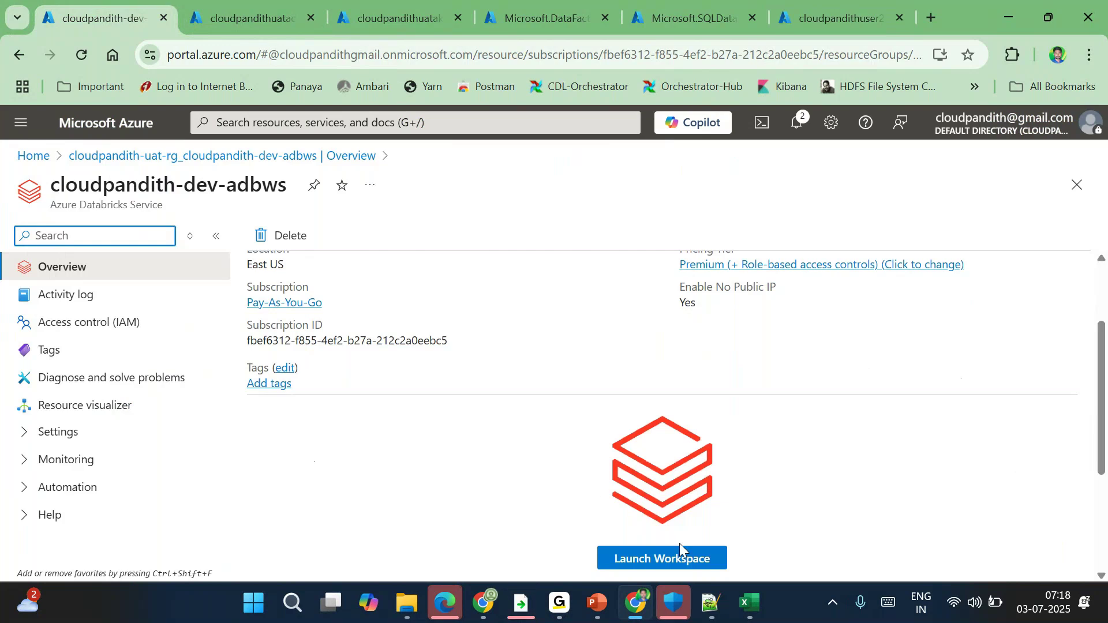
left_click(662, 557)
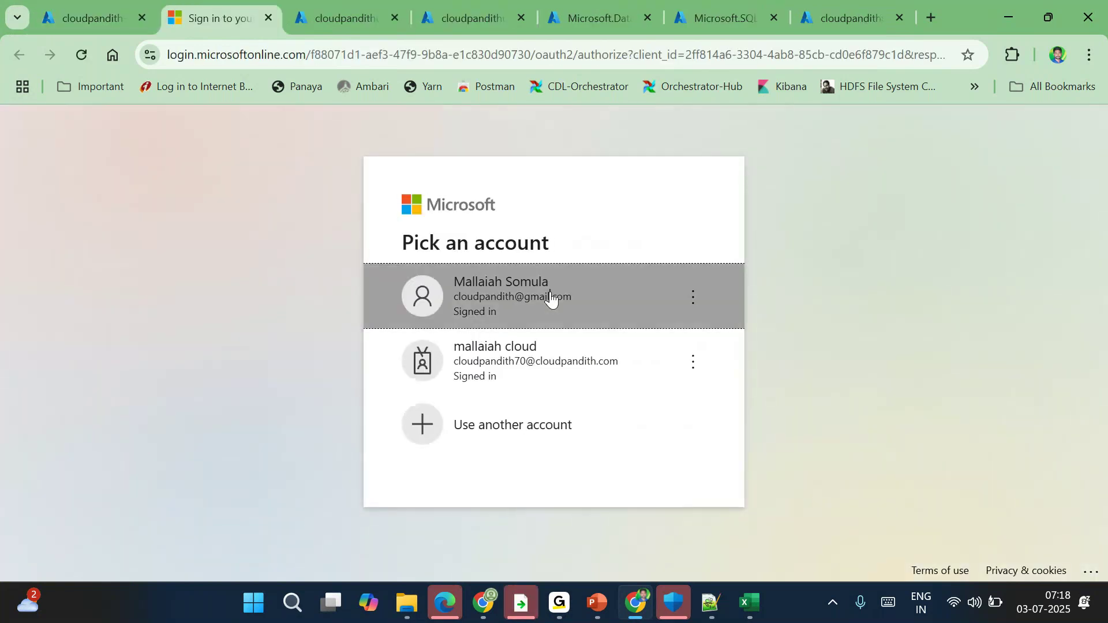
left_click(551, 298)
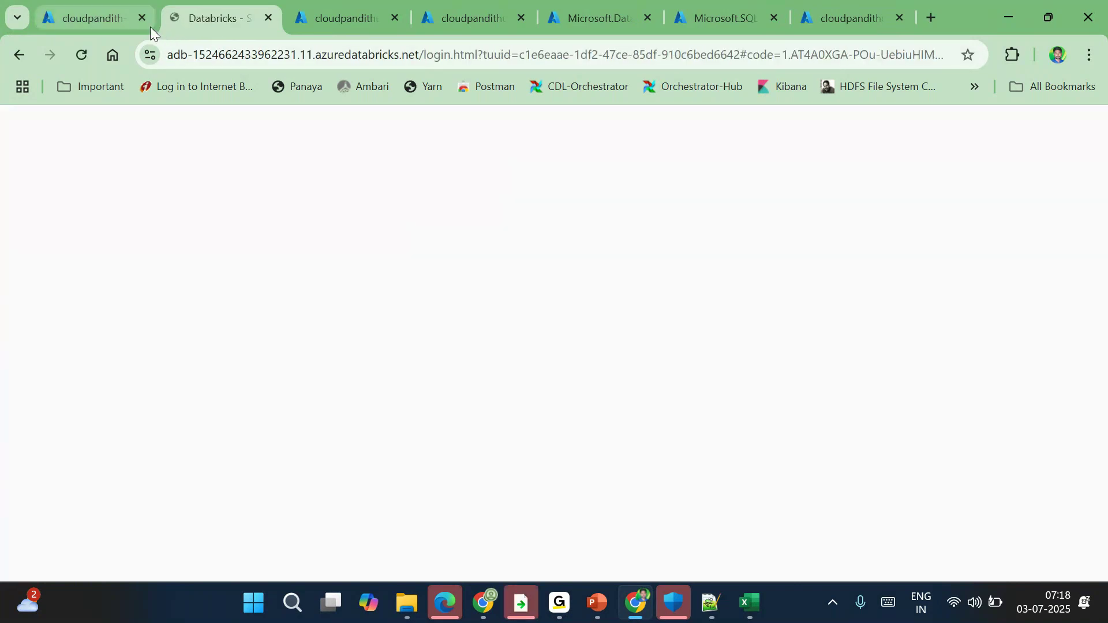
left_click(144, 21)
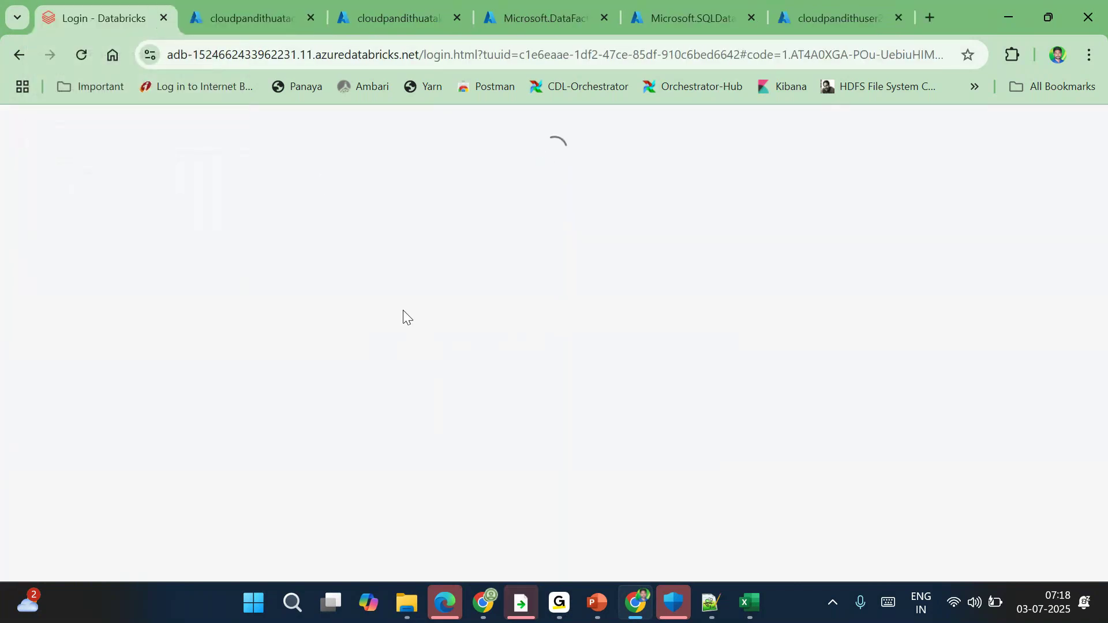